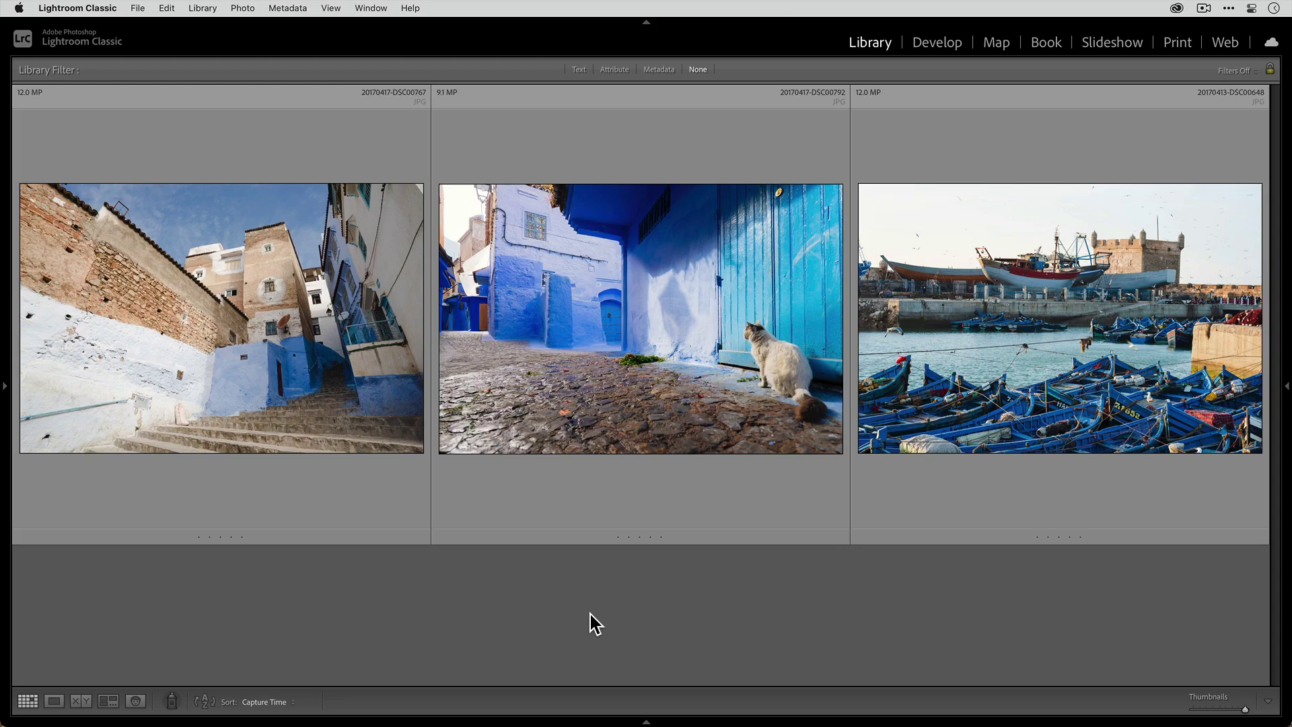
Select the stairs and cat photos in the grid, then deselect all photos
left_click(293, 420)
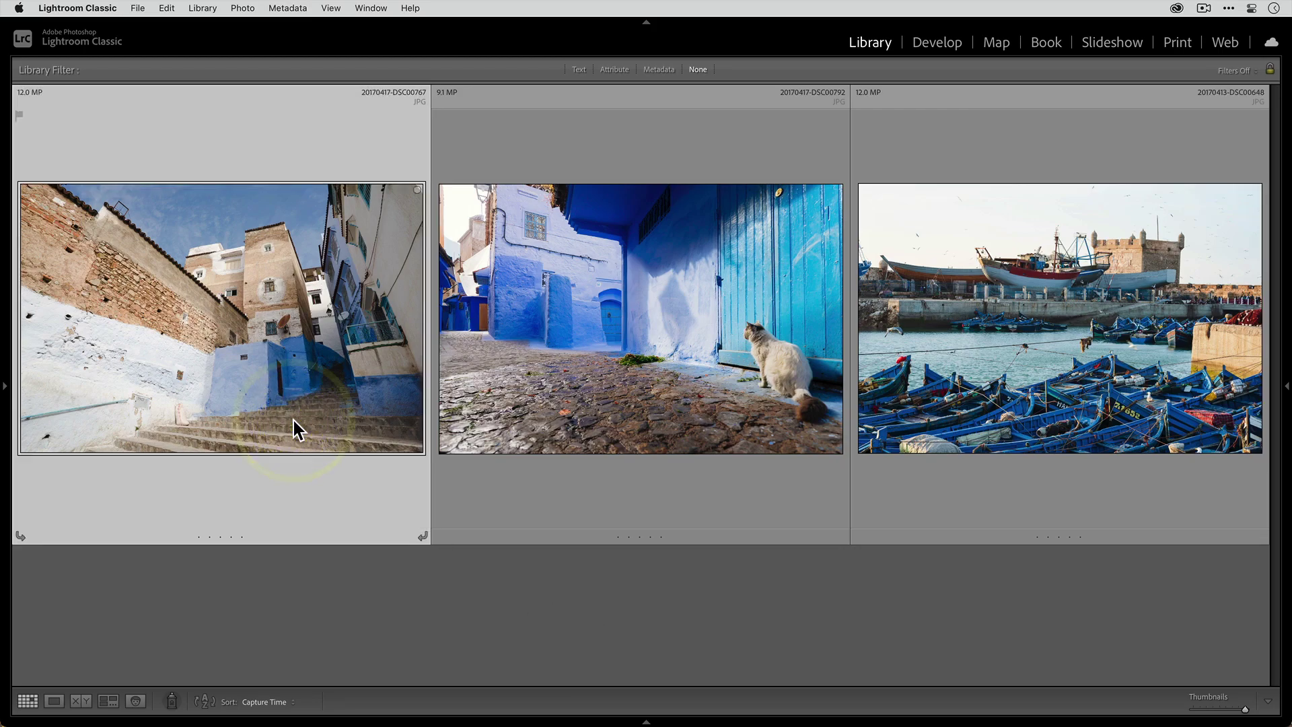
left_click(613, 328)
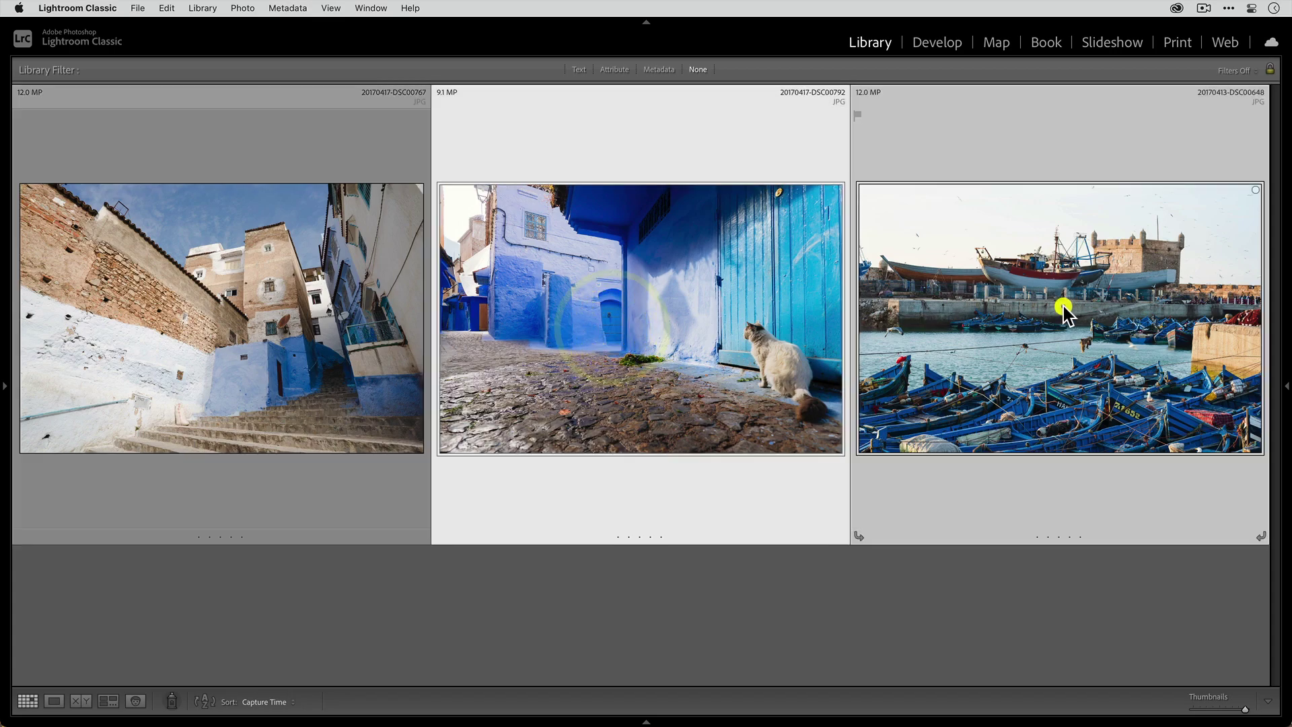
left_click(1063, 311)
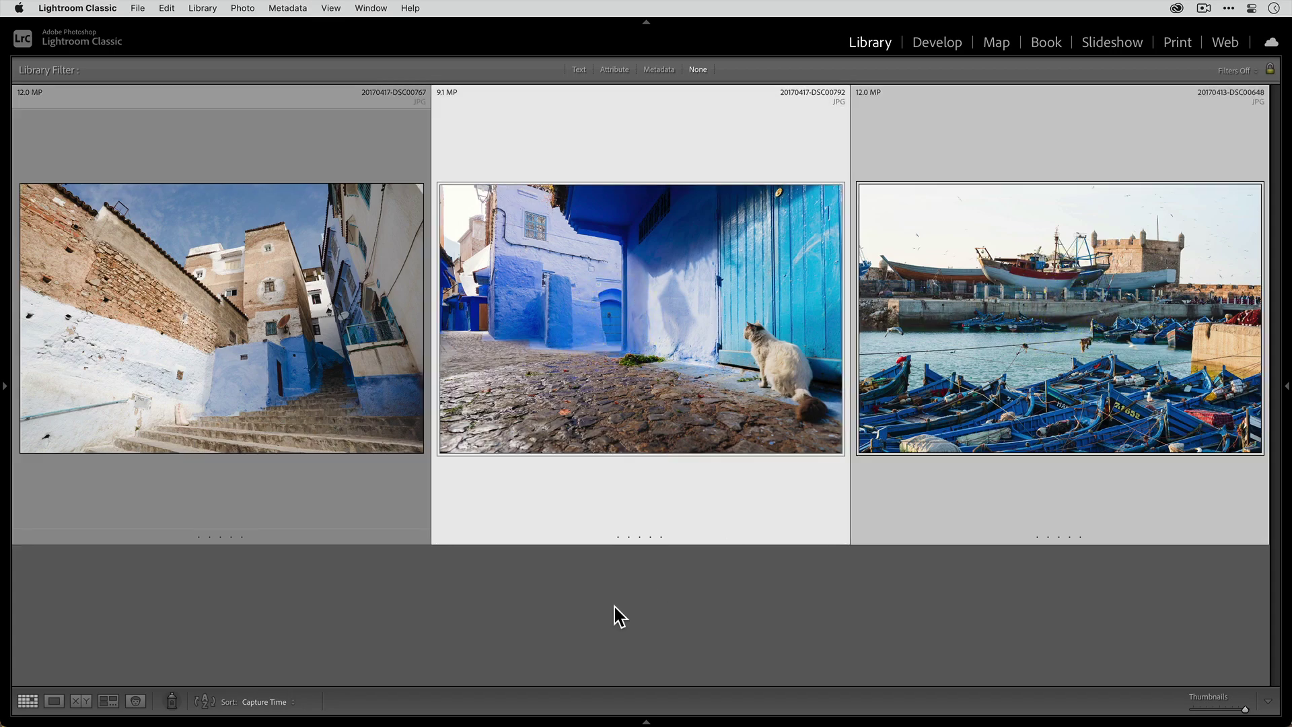
left_click(615, 607)
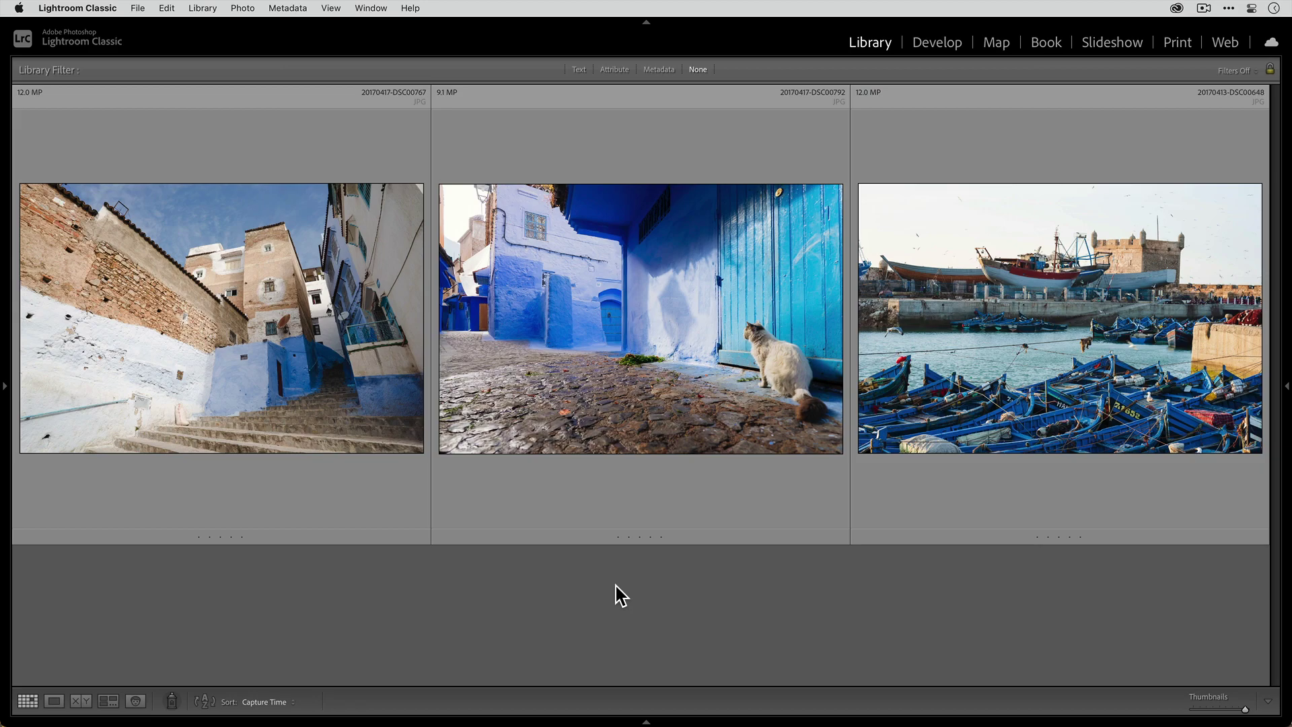
Send the stairs photo to Topaz Gigapixel AI via Edit In
left_click(277, 363)
right_click(278, 361)
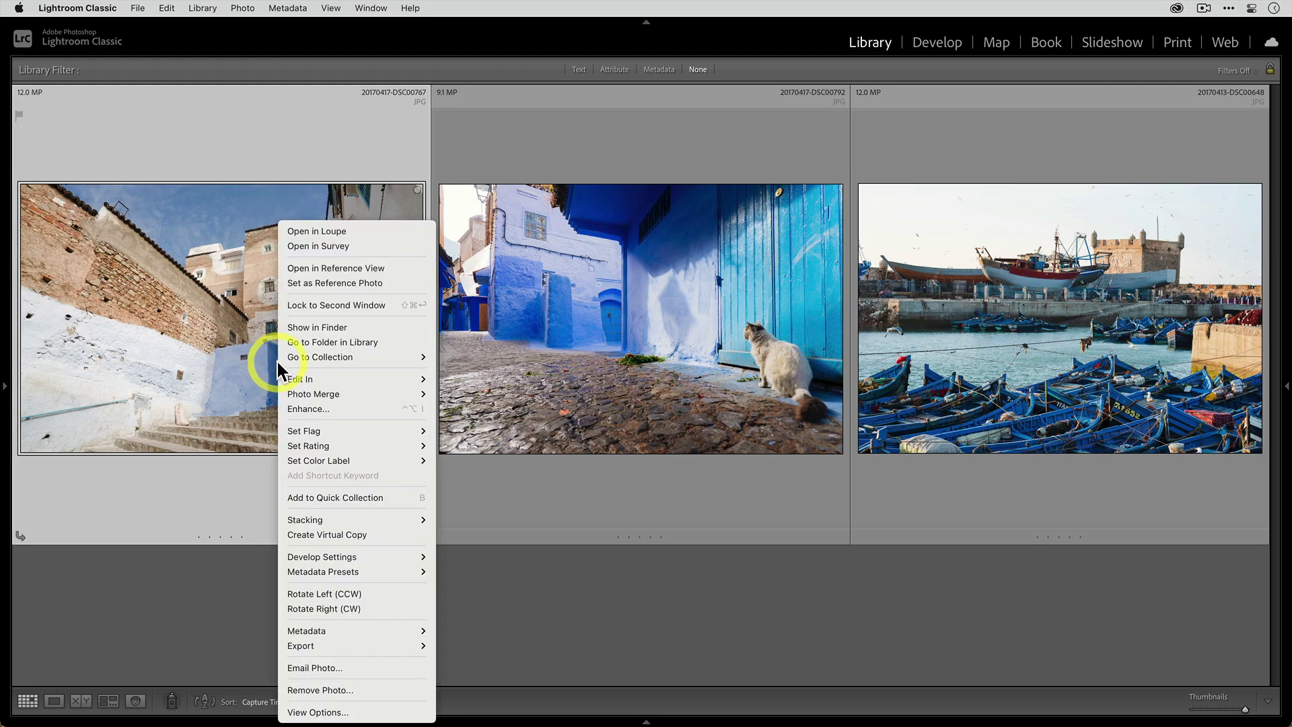
mouse_move(337, 376)
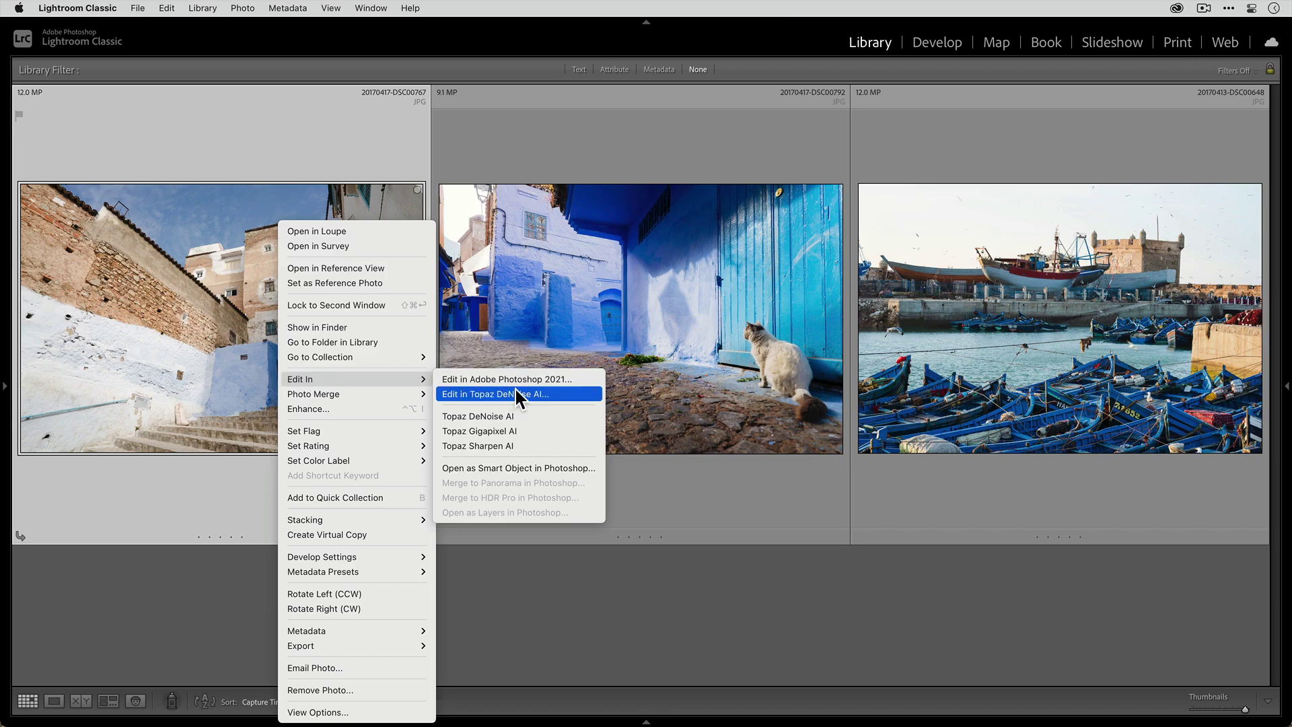
left_click(568, 433)
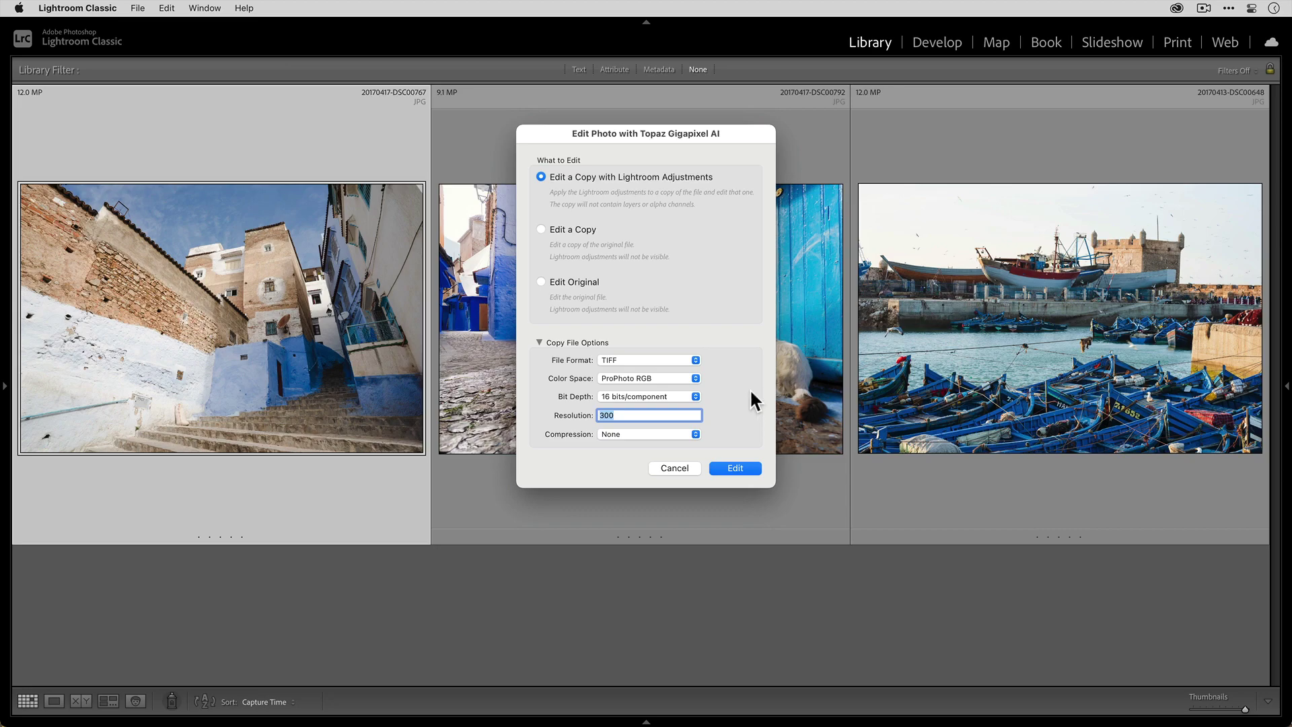
Set the edit copy's file format to JPEG, keeping the ProPhoto RGB colour space
left_click(649, 361)
left_click(644, 389)
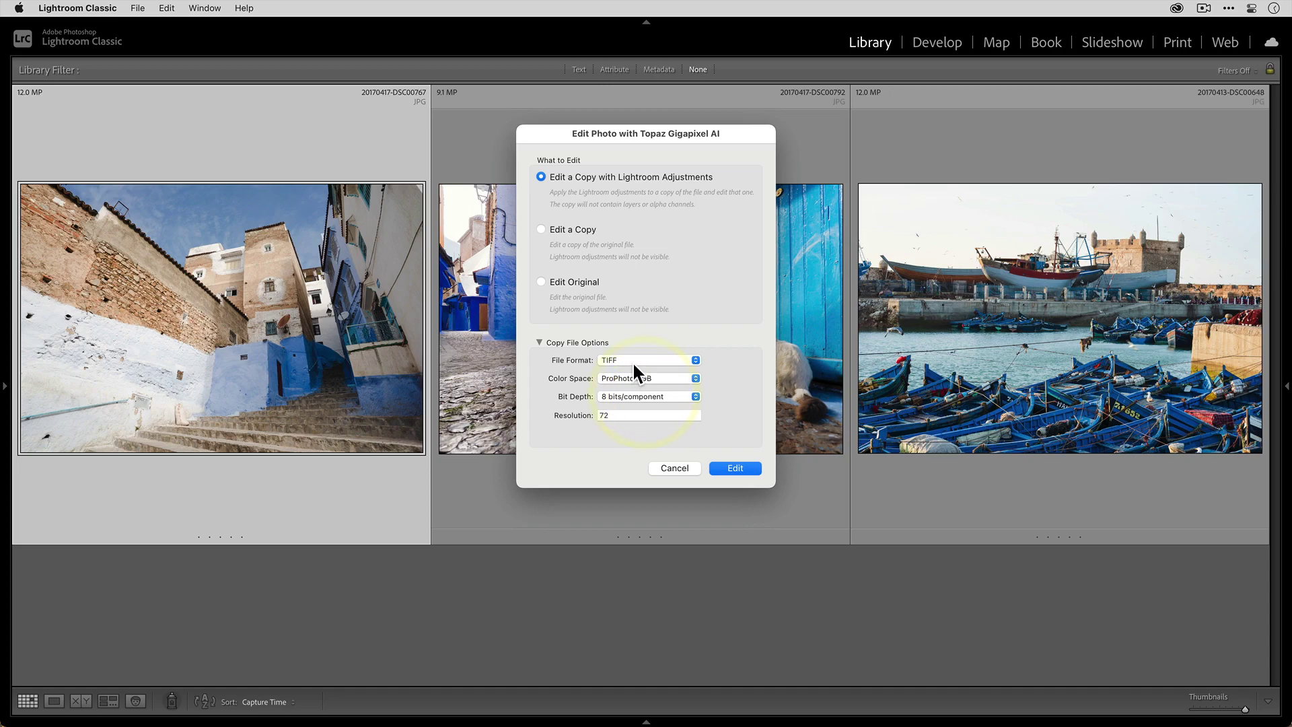
left_click(631, 361)
left_click(619, 385)
left_click(685, 375)
left_click(723, 369)
Open the JPEG copy in Gigapixel, upscale it 6x to 25440x16992px, and pan to the satellite dish
left_click(756, 469)
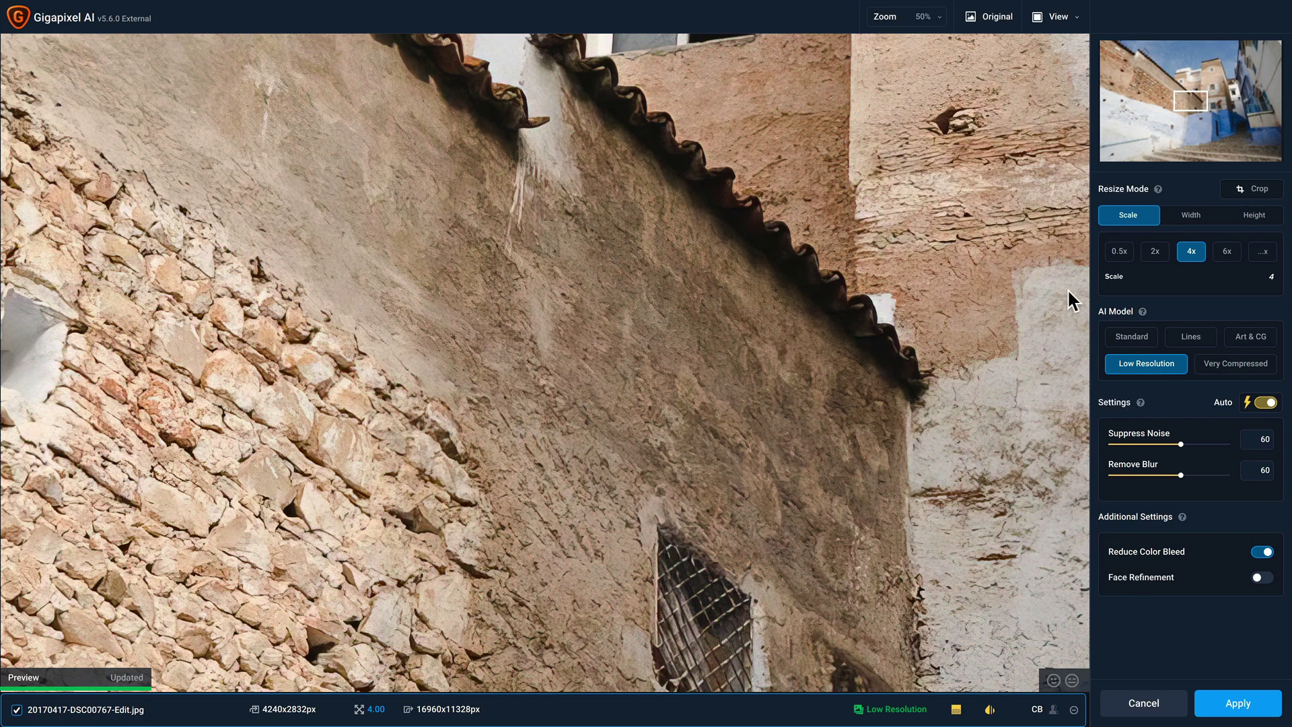
left_click(1226, 263)
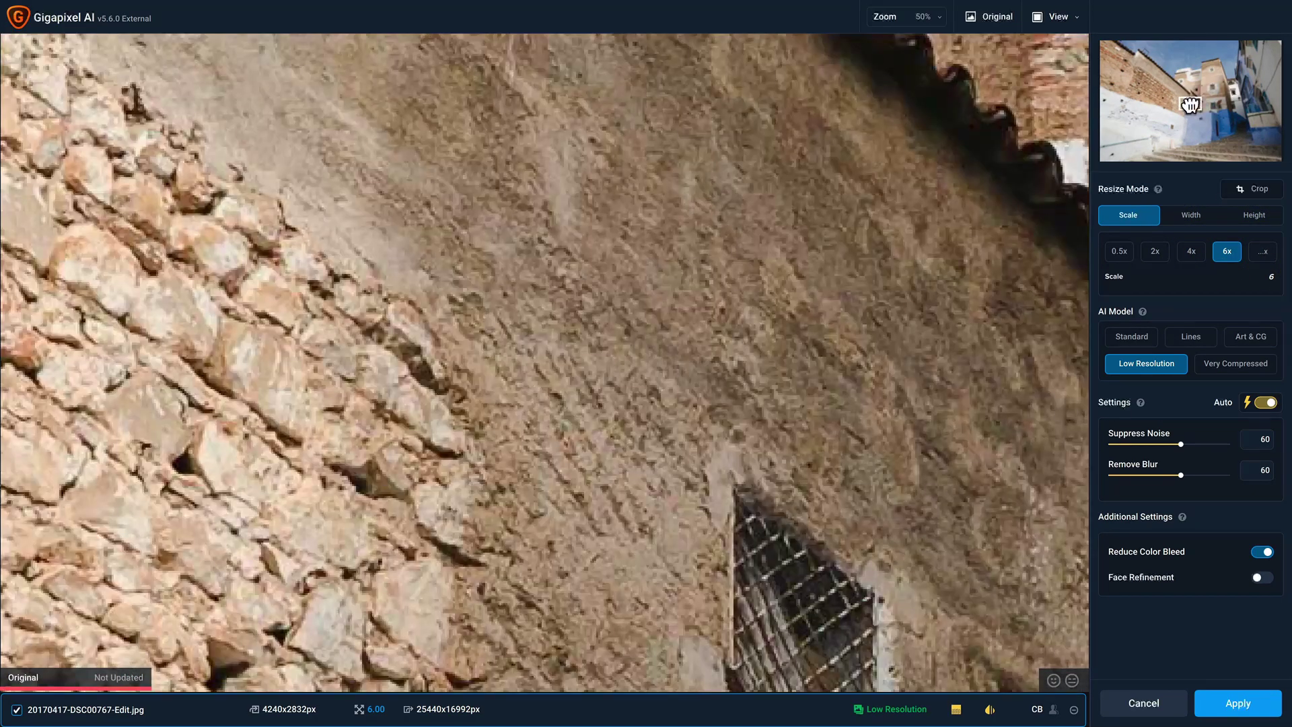
left_click_drag(1190, 104, 1216, 104)
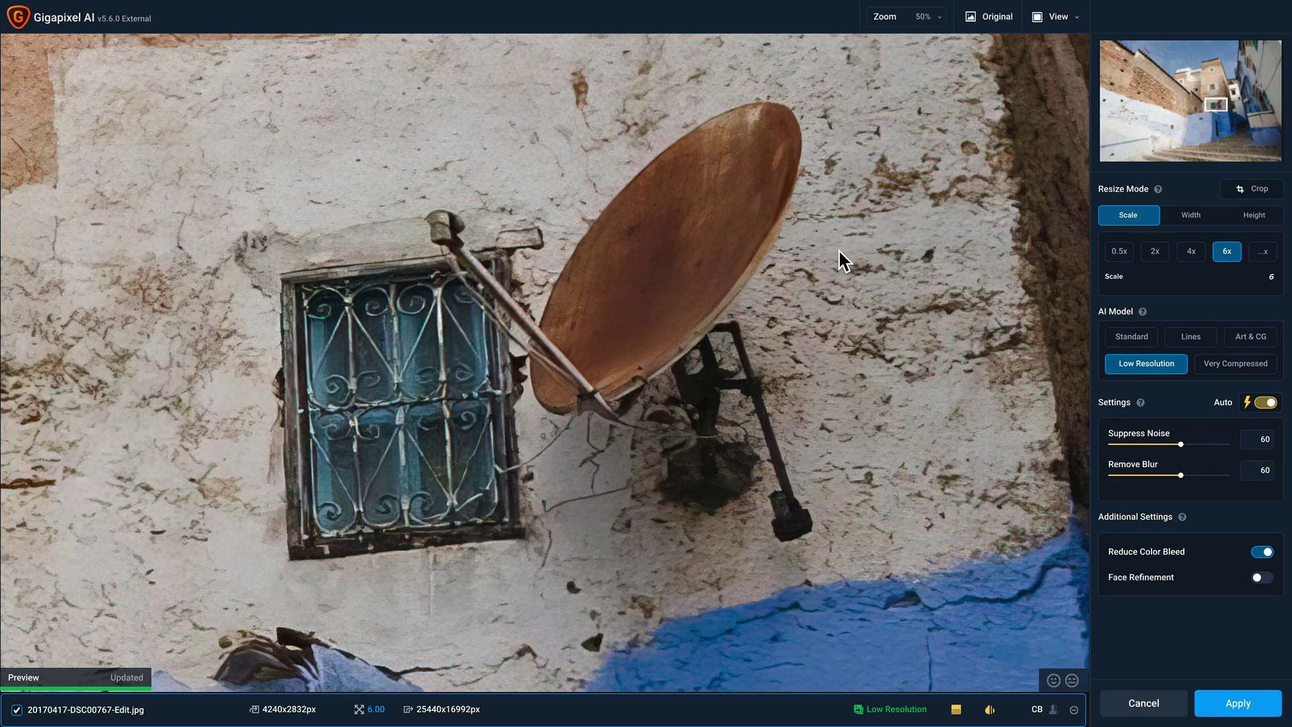
Compare four AI models, try Very Compressed, keep Low Resolution, and set Suppress Noise to 0
left_click(1060, 20)
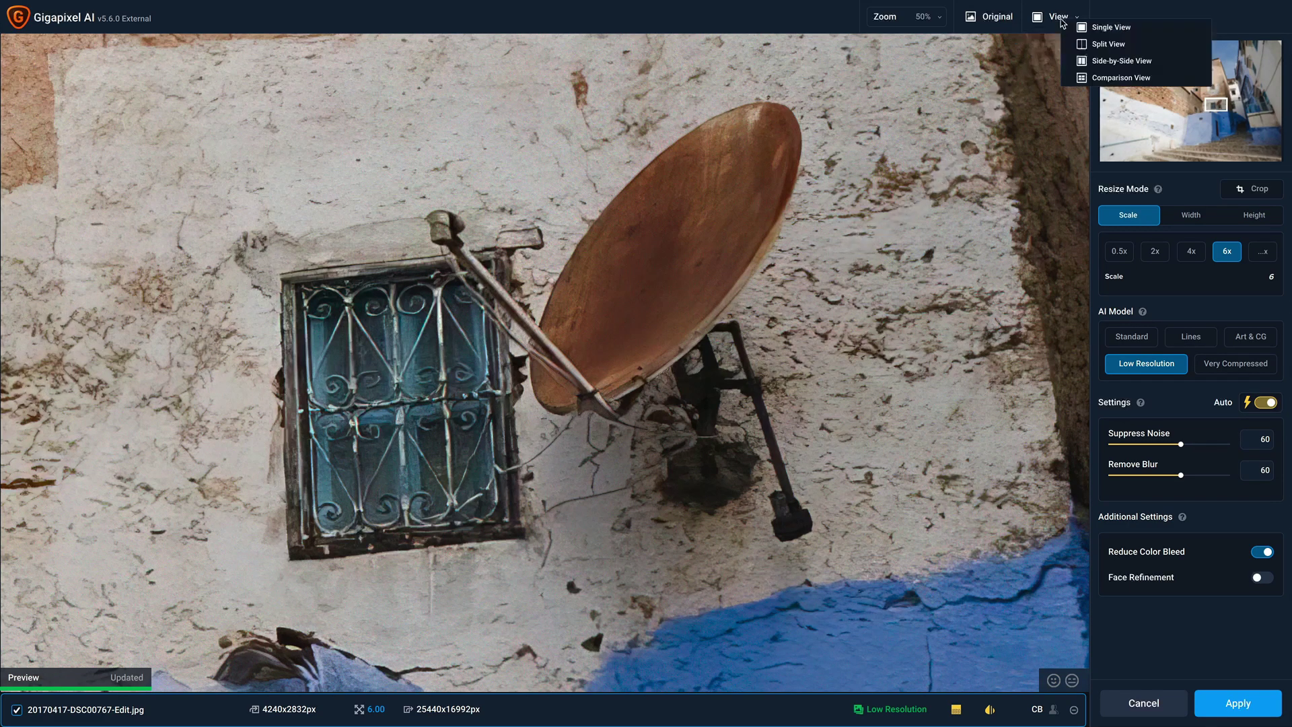
left_click(1123, 77)
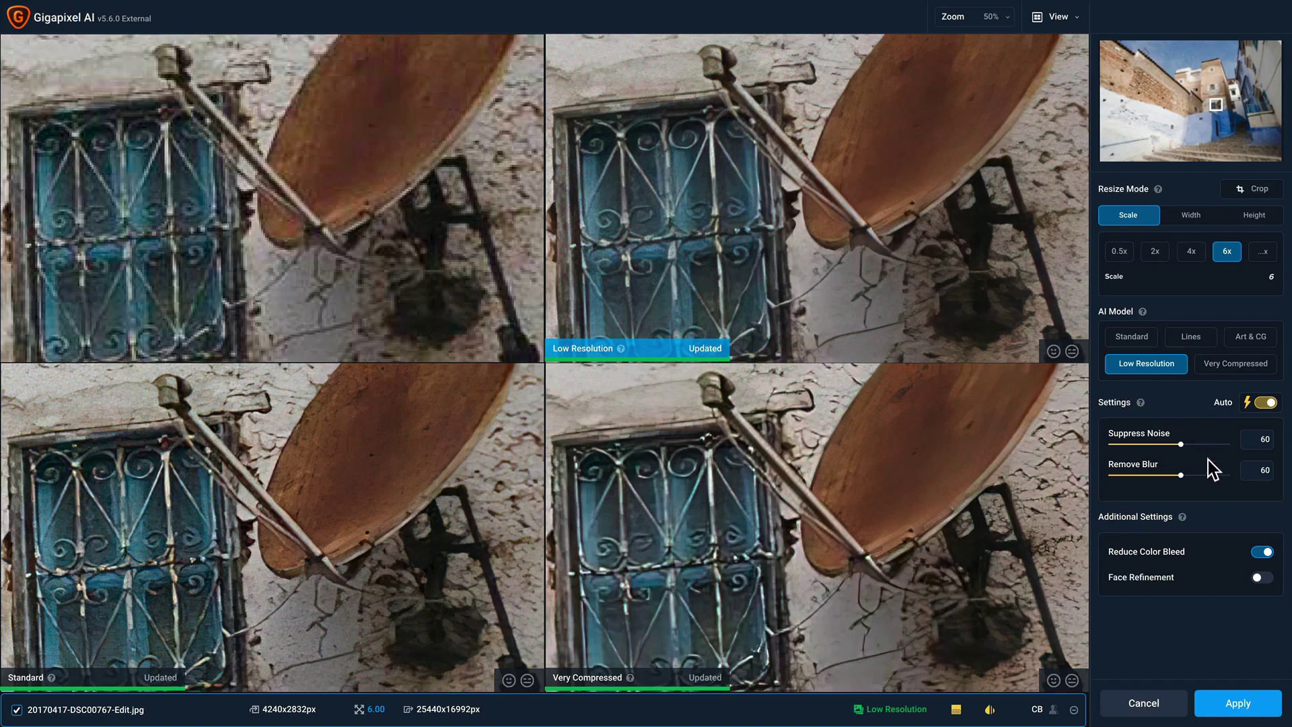
left_click(788, 478)
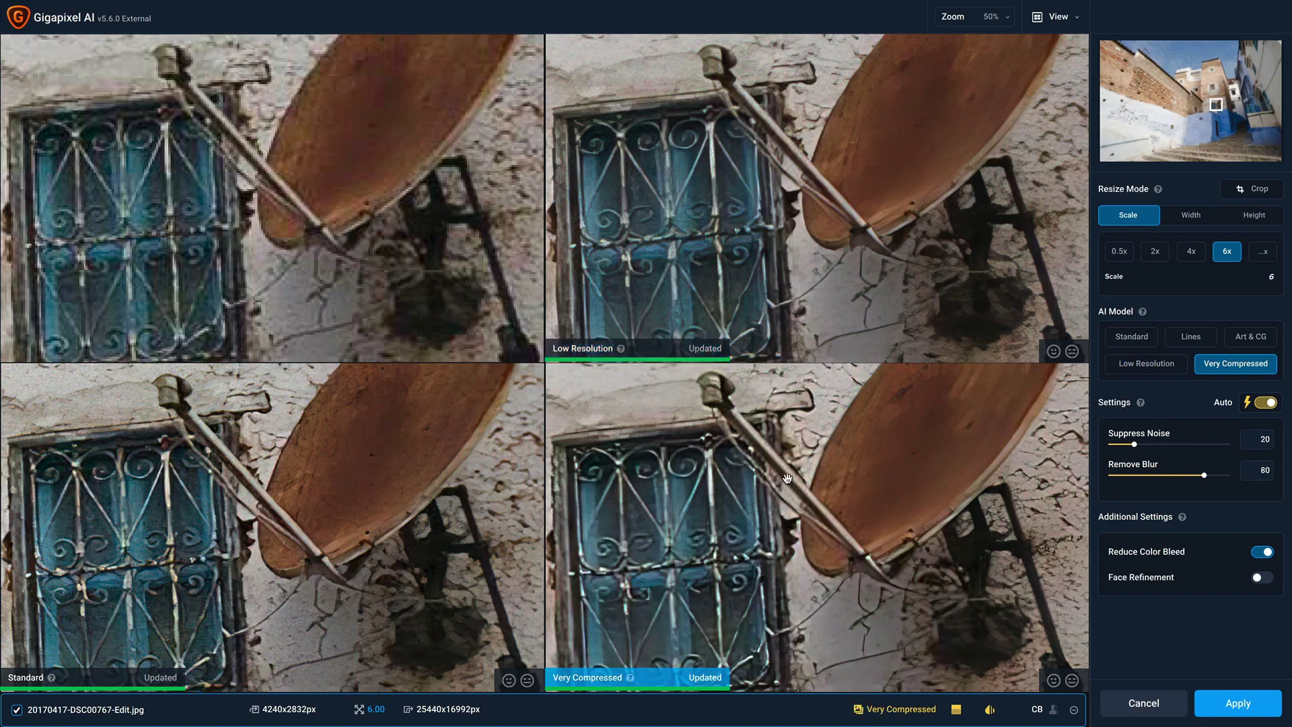
left_click(1136, 373)
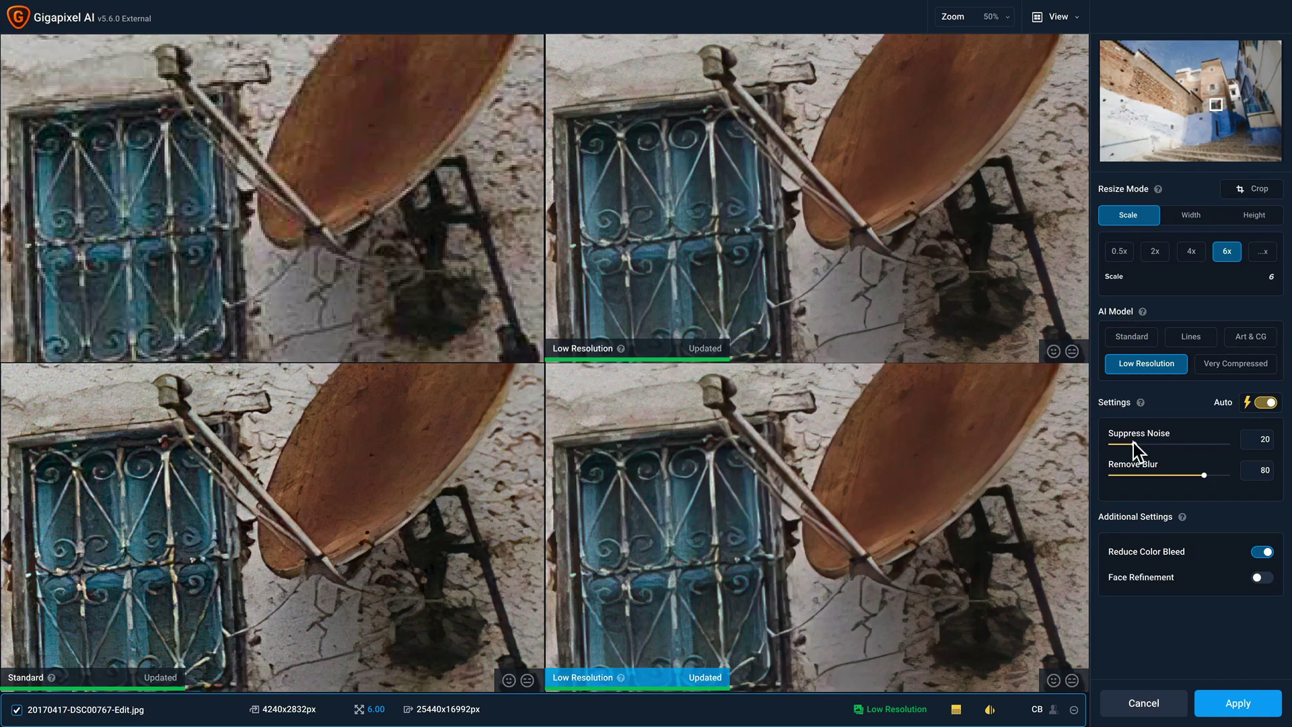
left_click_drag(1134, 443, 1111, 445)
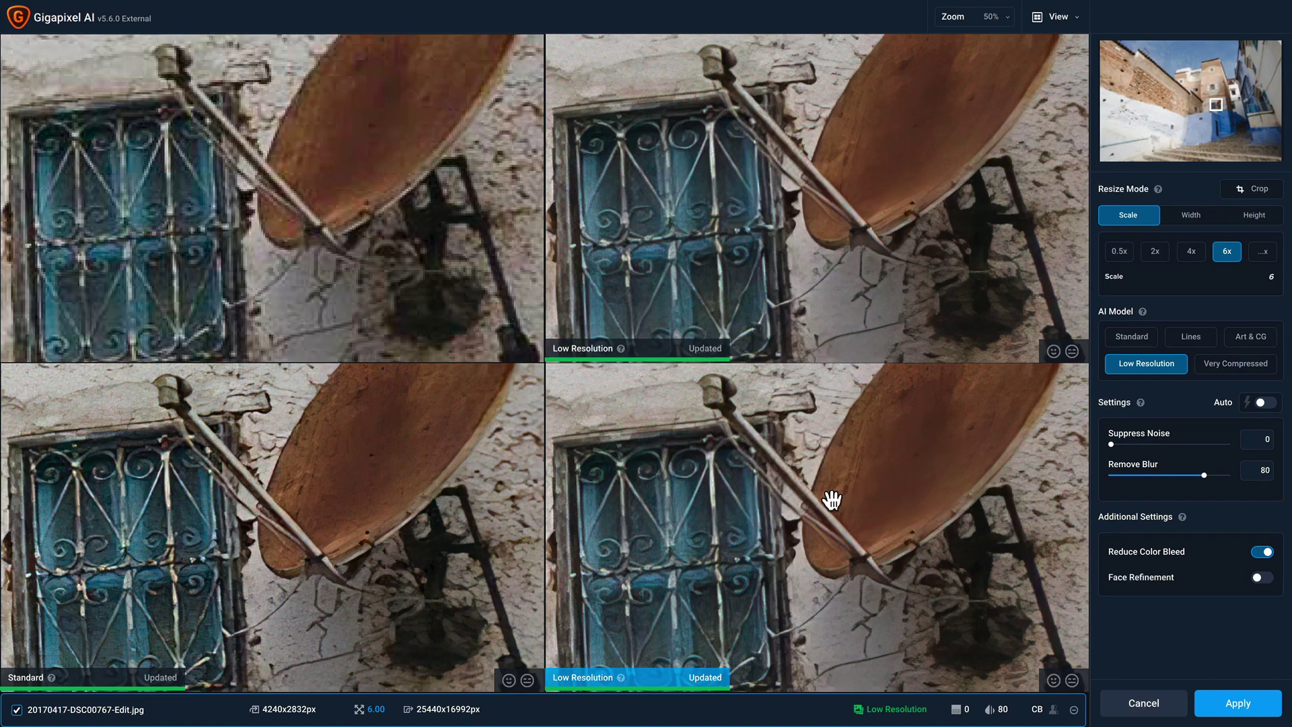
Return to Single View and briefly show the original stairs image for comparison
left_click(1077, 21)
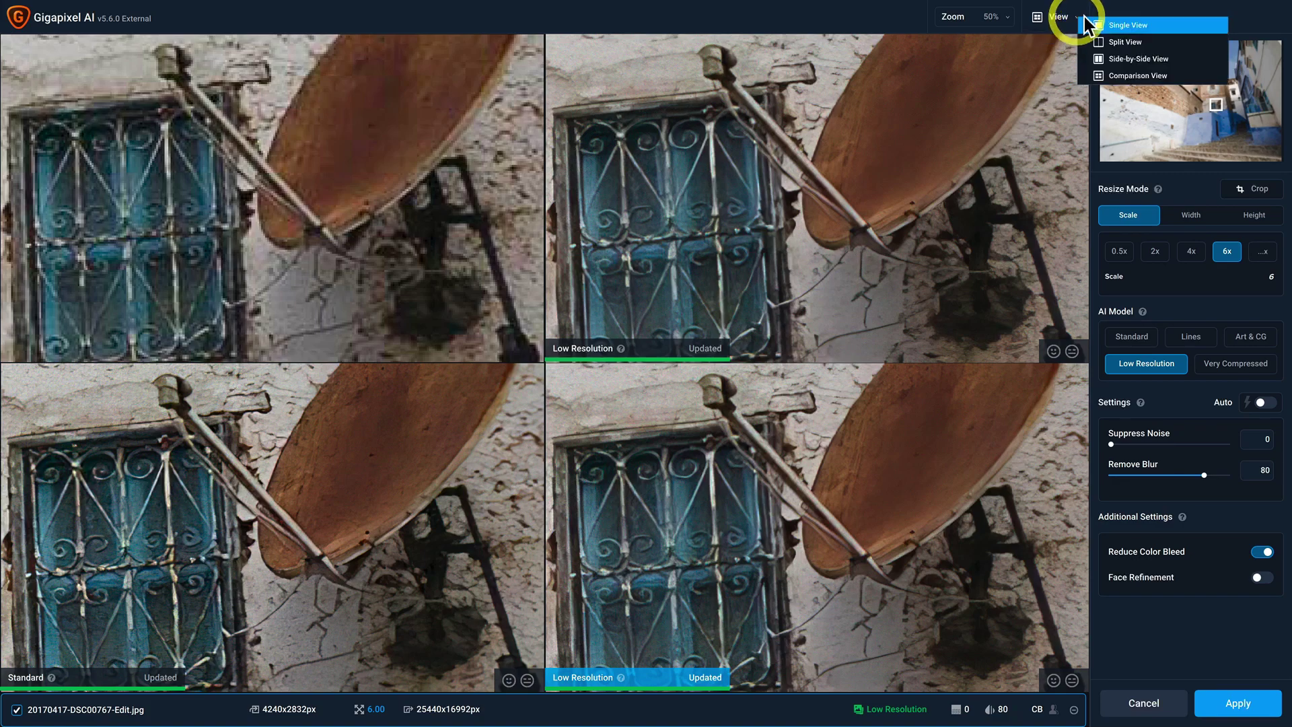
left_click(1106, 22)
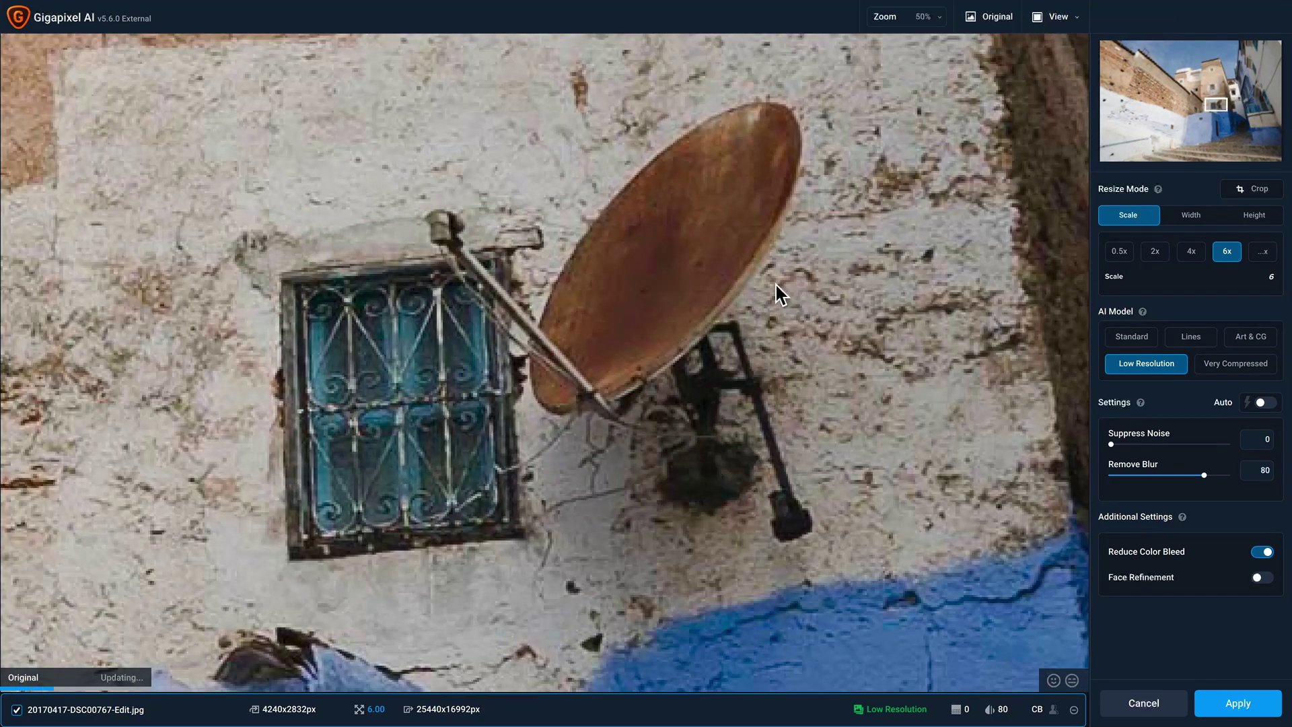
left_click_drag(776, 290, 776, 286)
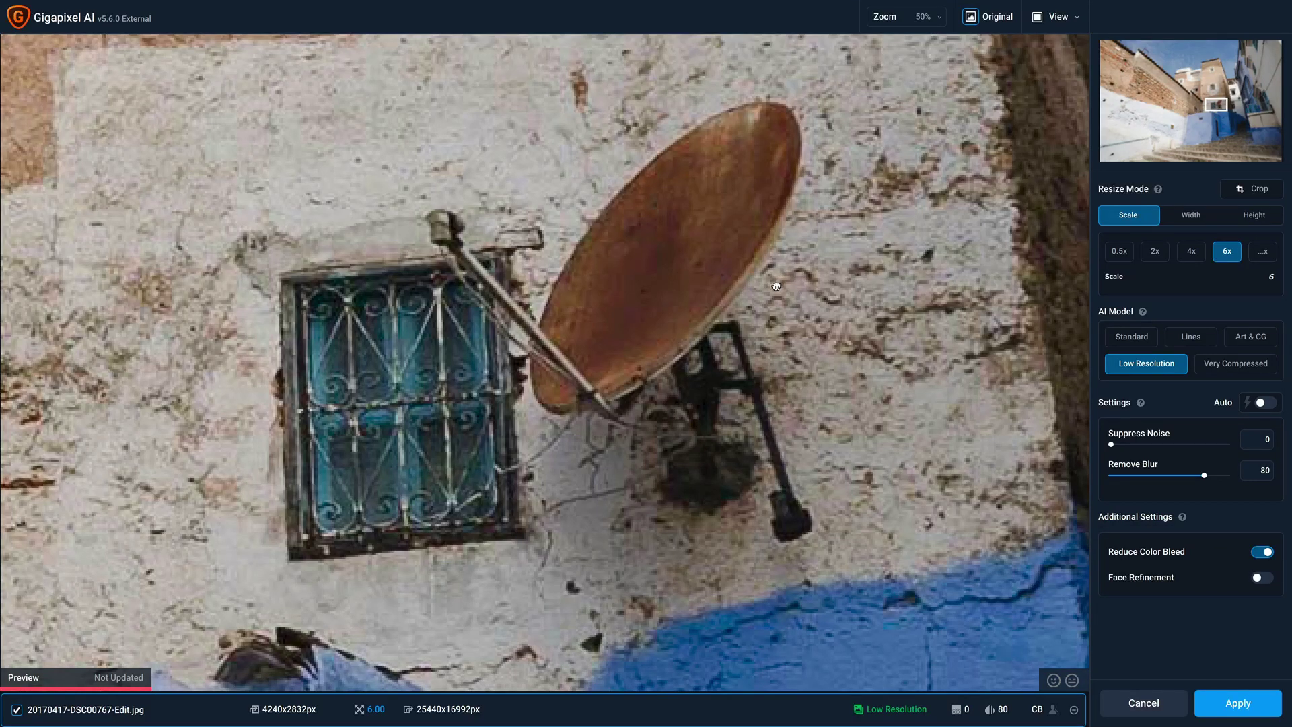
left_click_drag(776, 286, 777, 289)
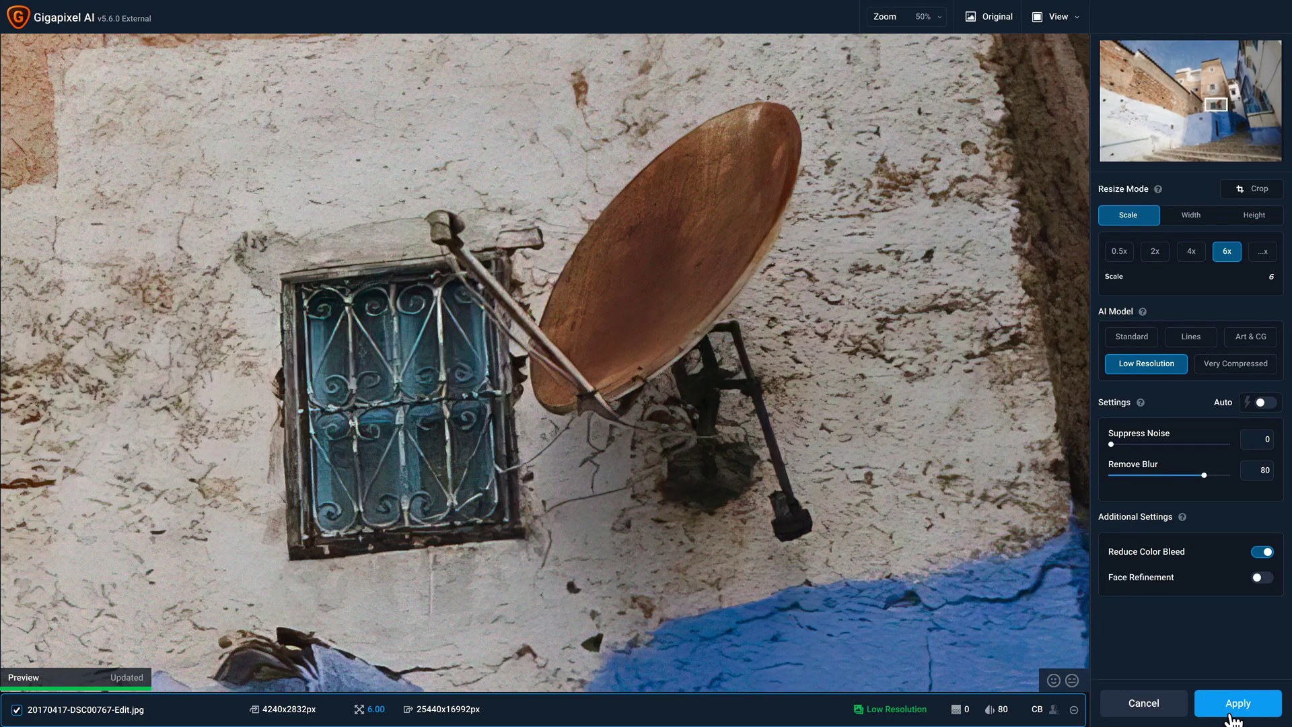
Apply the 6x upscale, then select both the 432.3 MP Edit copy and the original stairs photo
left_click(1107, 539)
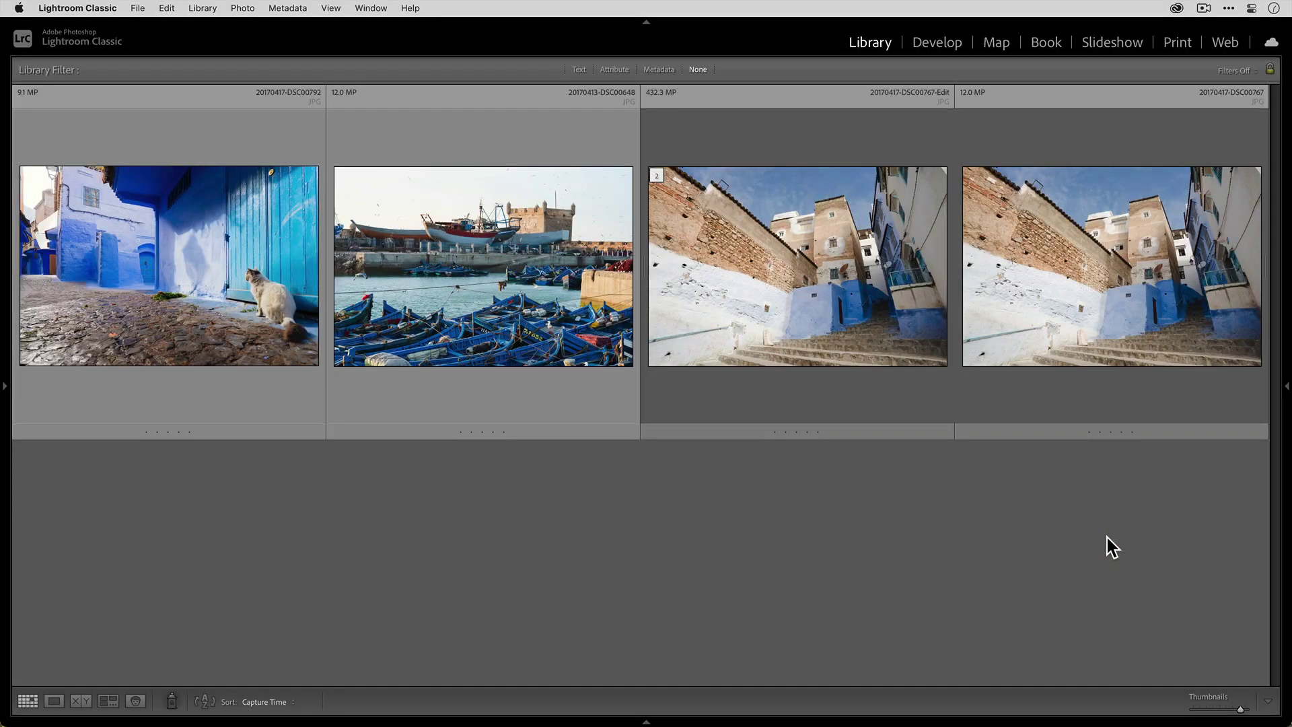
left_click(1105, 335)
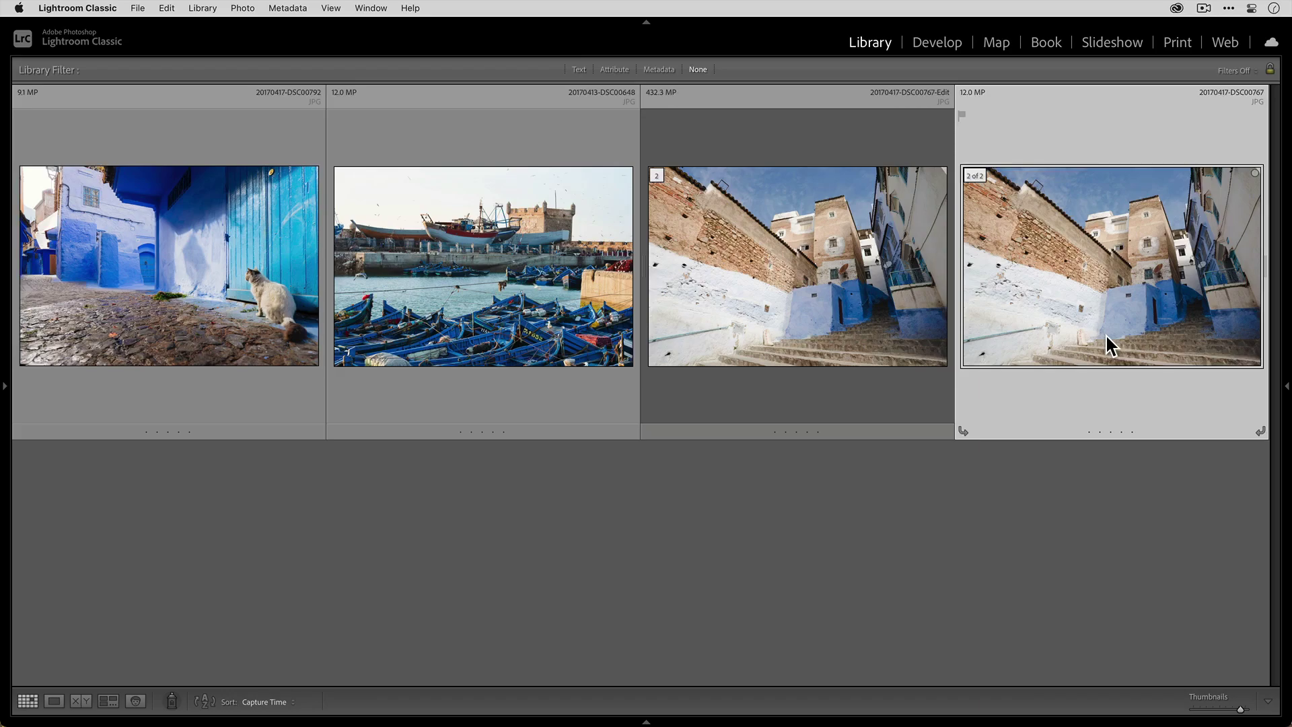
left_click(834, 319)
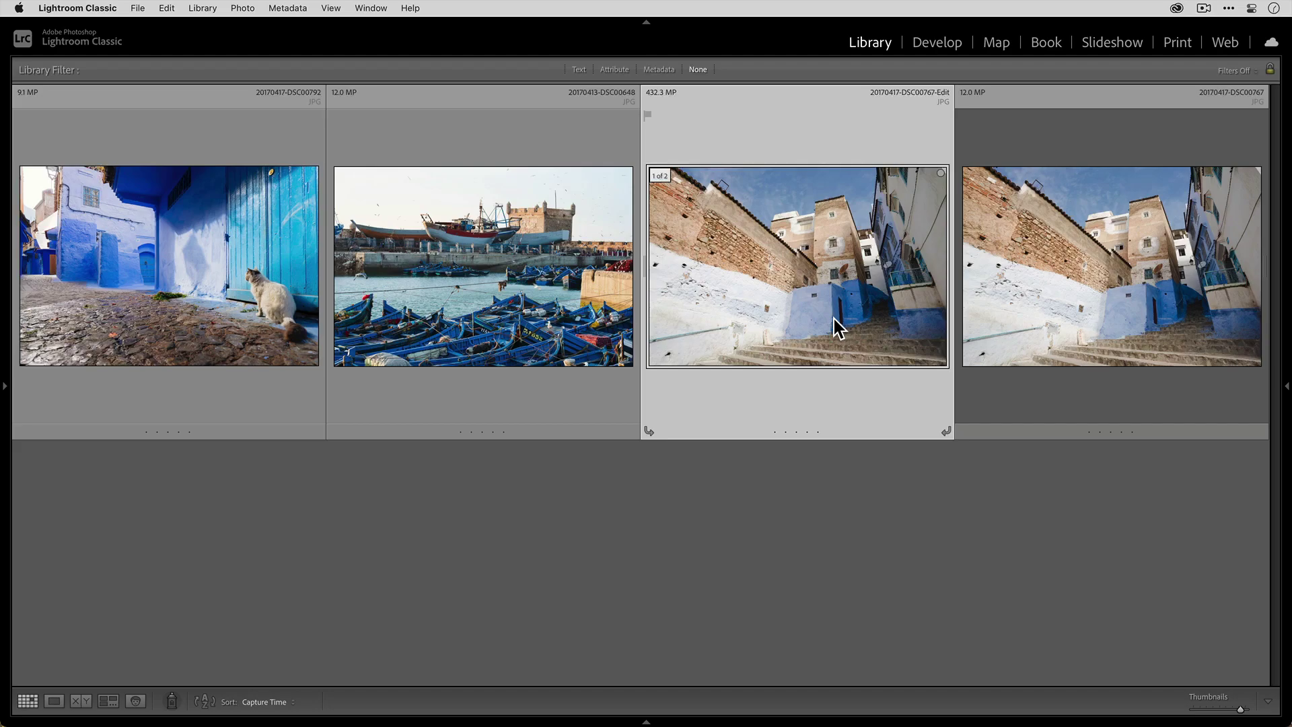
left_click(1043, 258)
left_click(746, 268, "super")
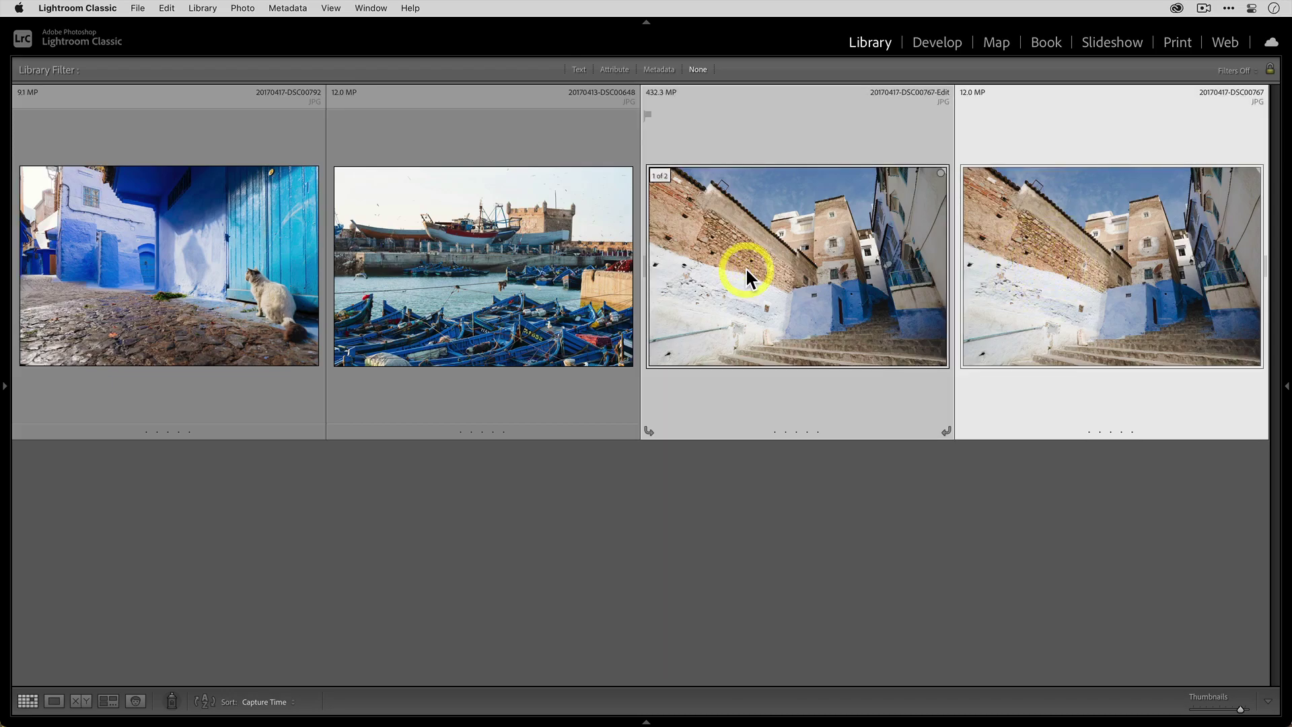
Compare the stairs Edit copy and original side by side, zooming to 402% and back to fit
key("c")
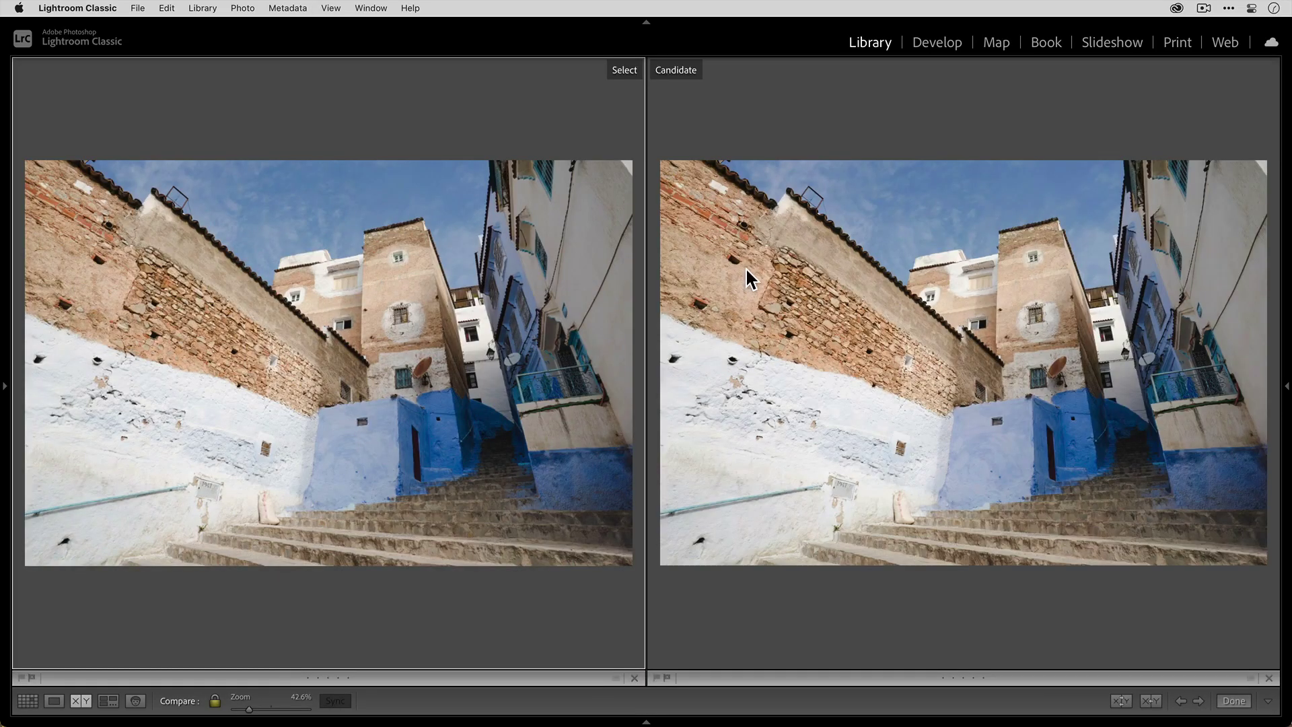
left_click(1042, 376)
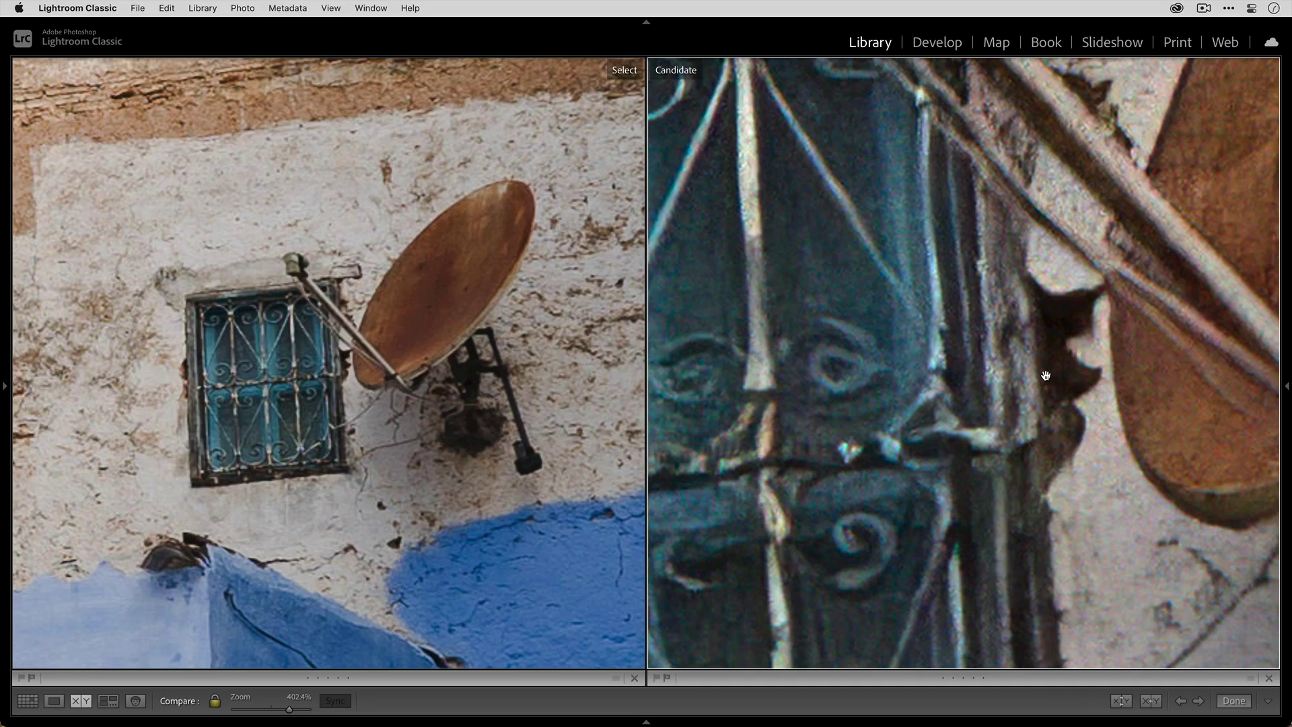
left_click(1045, 375)
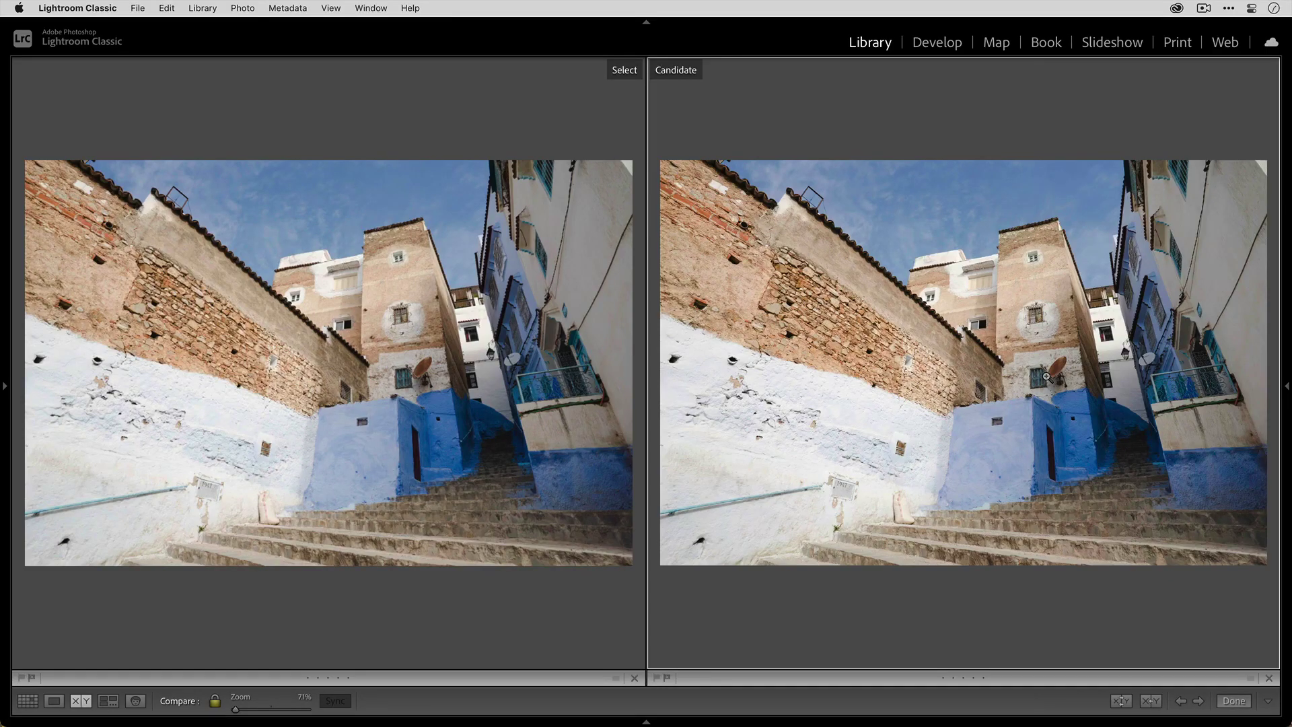
Back in the grid, select the boats and cat photos and send them to Topaz Gigapixel AI
key("g")
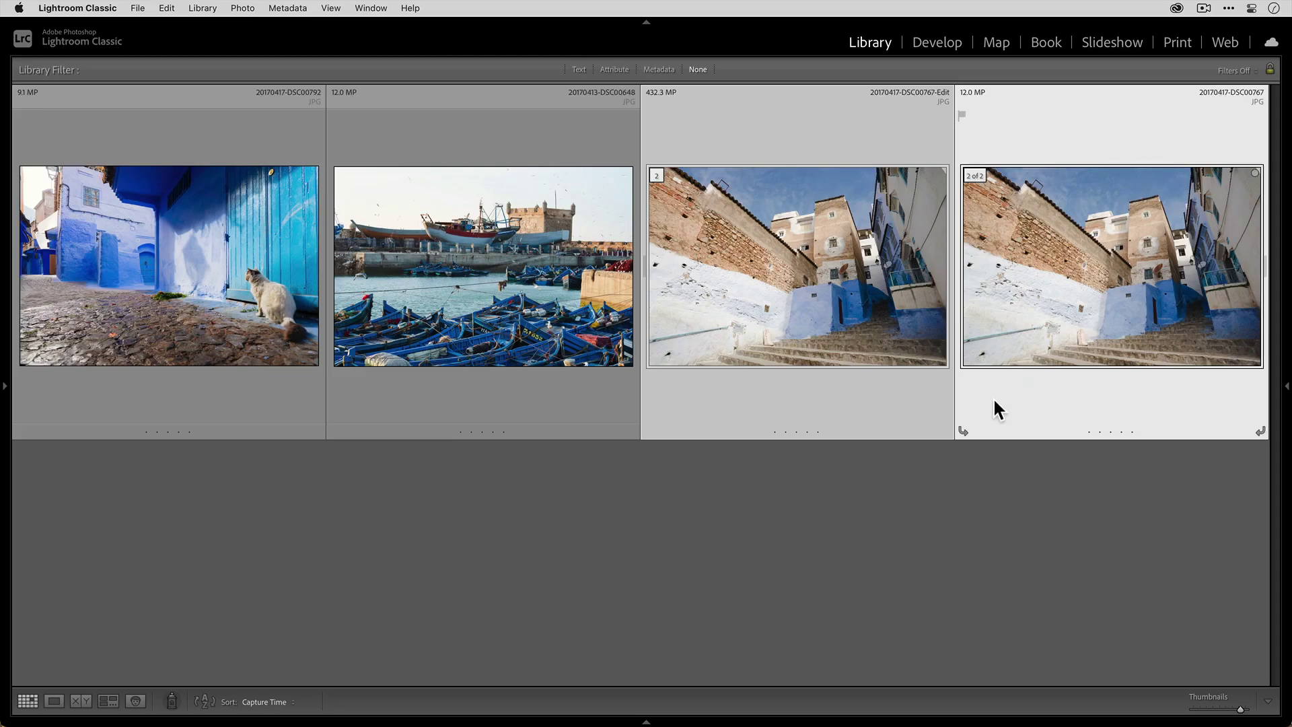
left_click(821, 503)
left_click(473, 310)
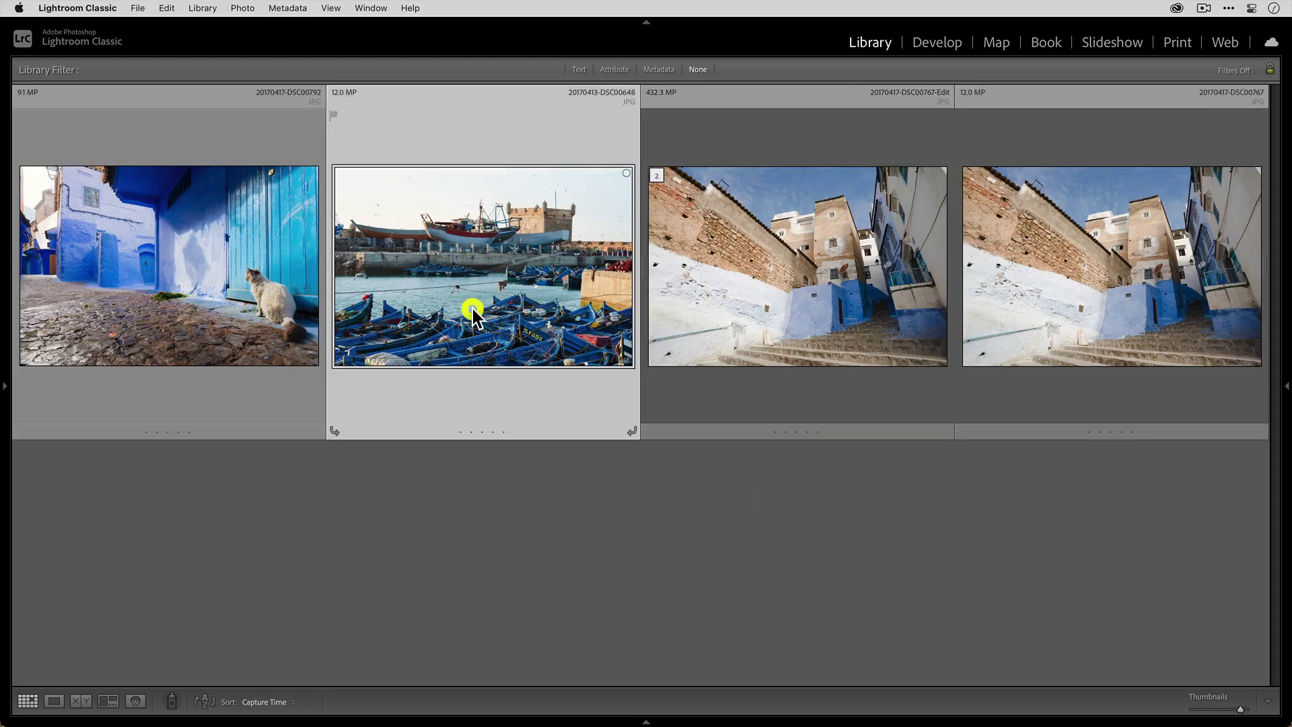
left_click(214, 308, "super")
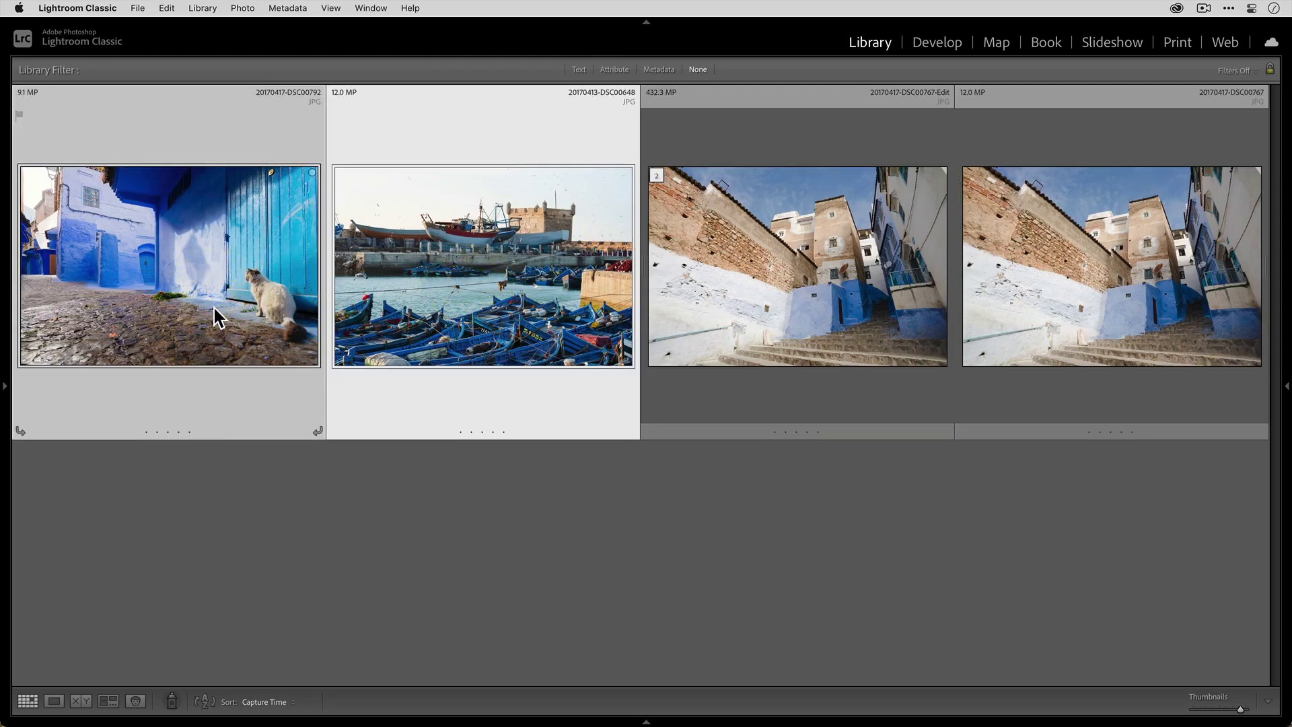
right_click(214, 308)
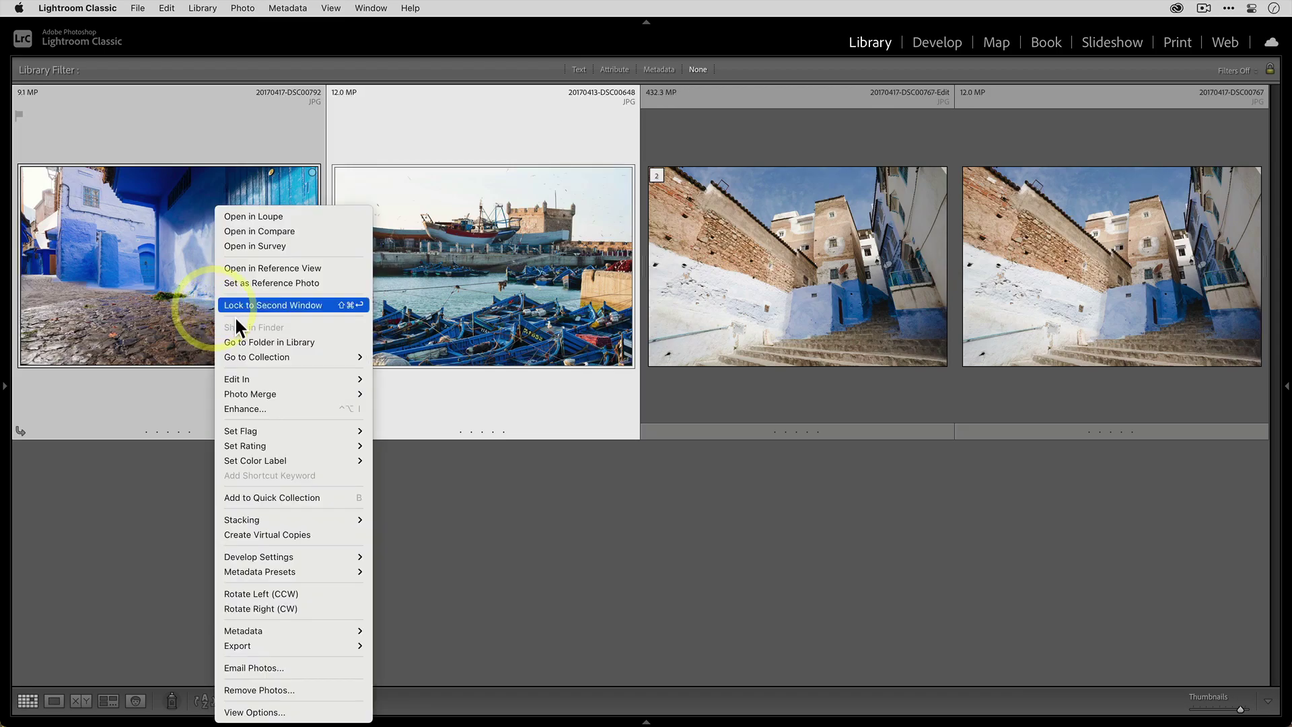
mouse_move(313, 376)
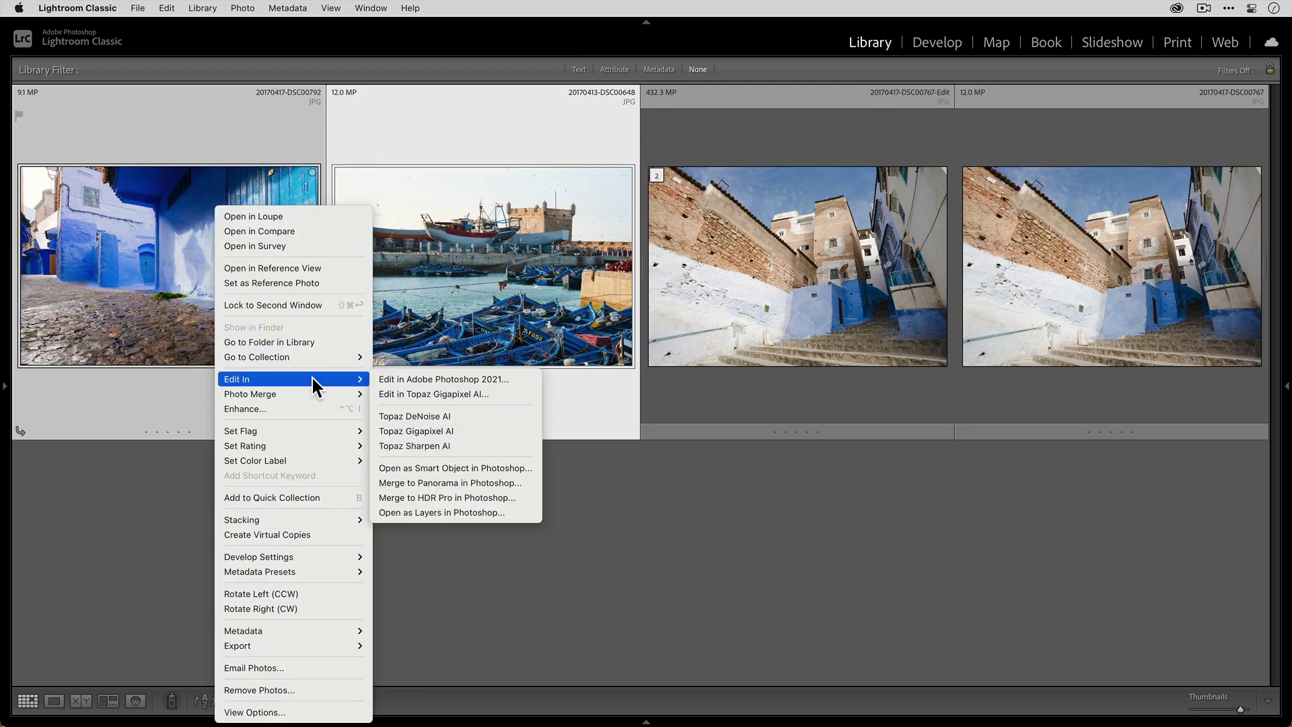
left_click(500, 429)
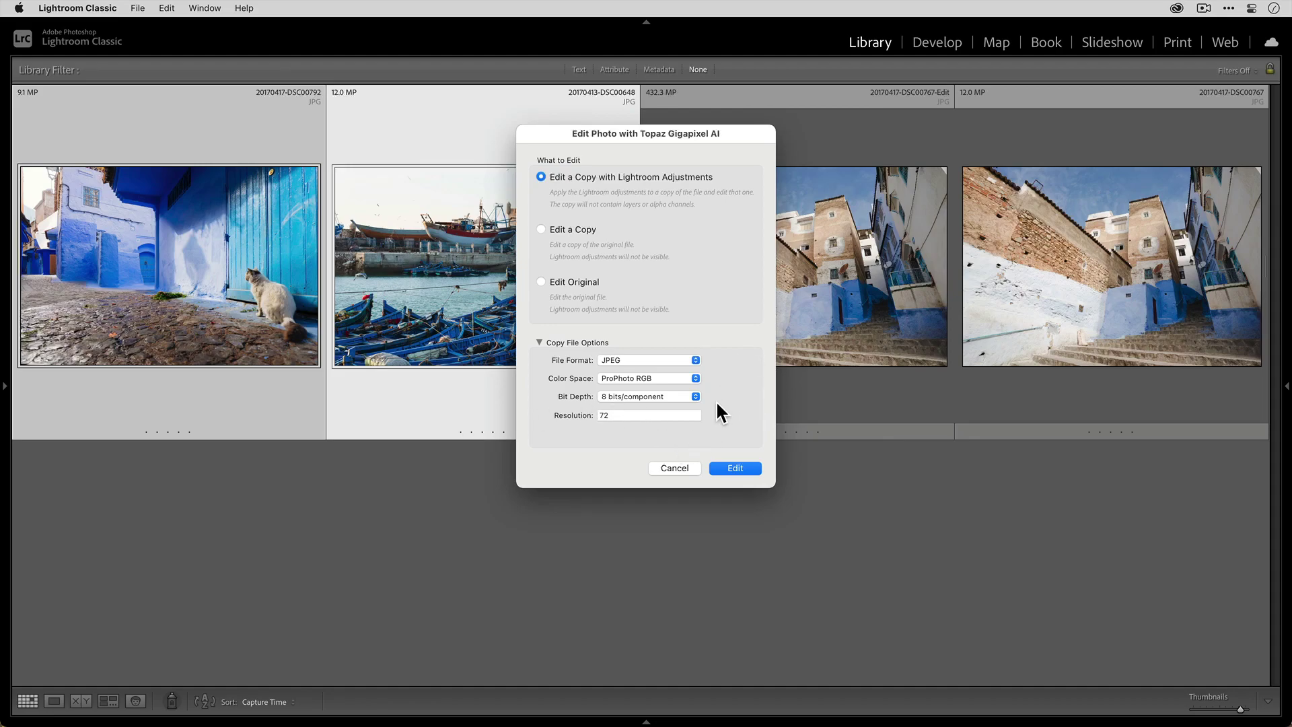
Edit copies with Lightroom adjustments and upscale both images 4x to 14768x9864px and 16960x11328px
left_click(735, 468)
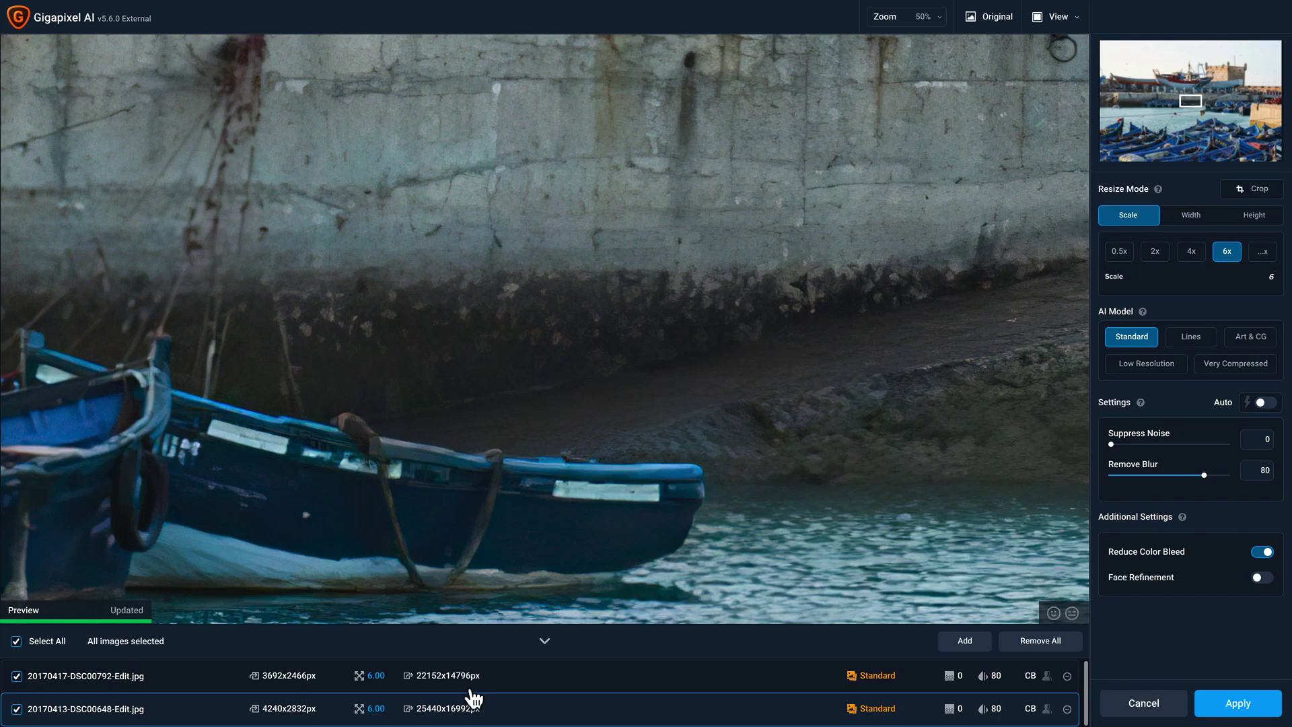
left_click(1189, 255)
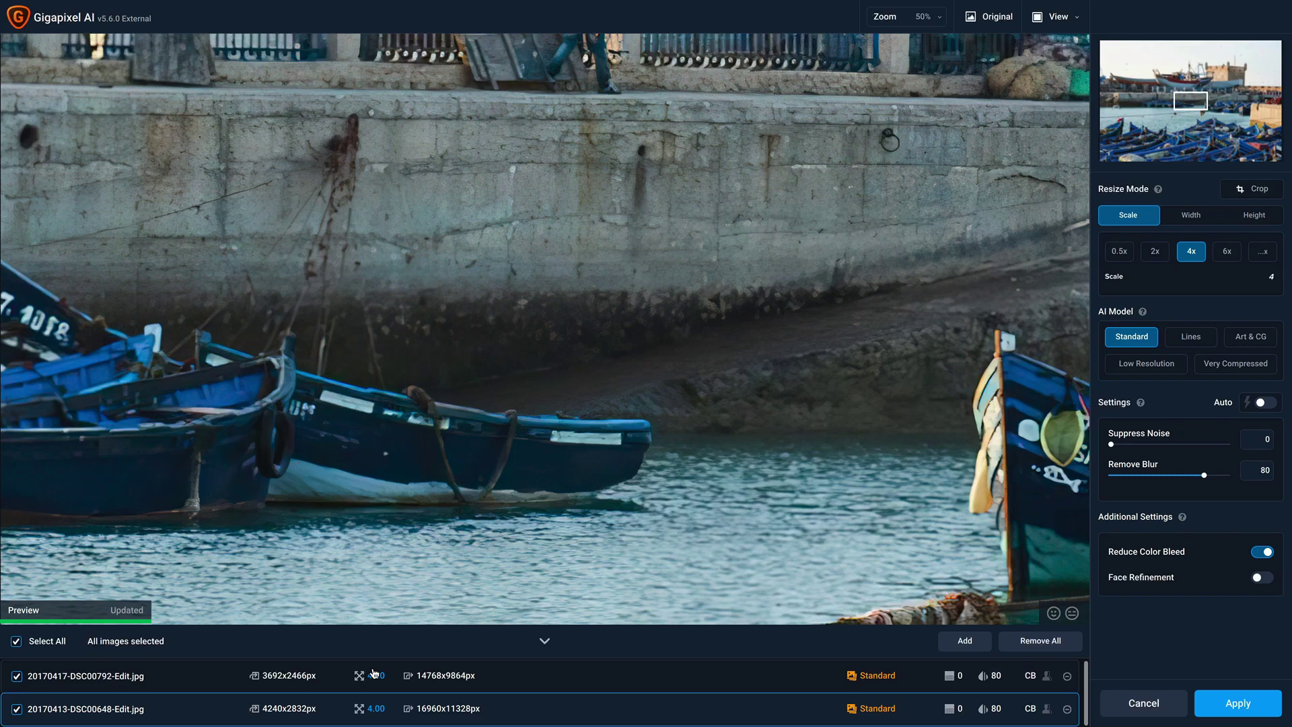
Keep the cat at 4x Standard, set the boats to 2x with the Low Resolution model, and recheck all images
left_click(16, 642)
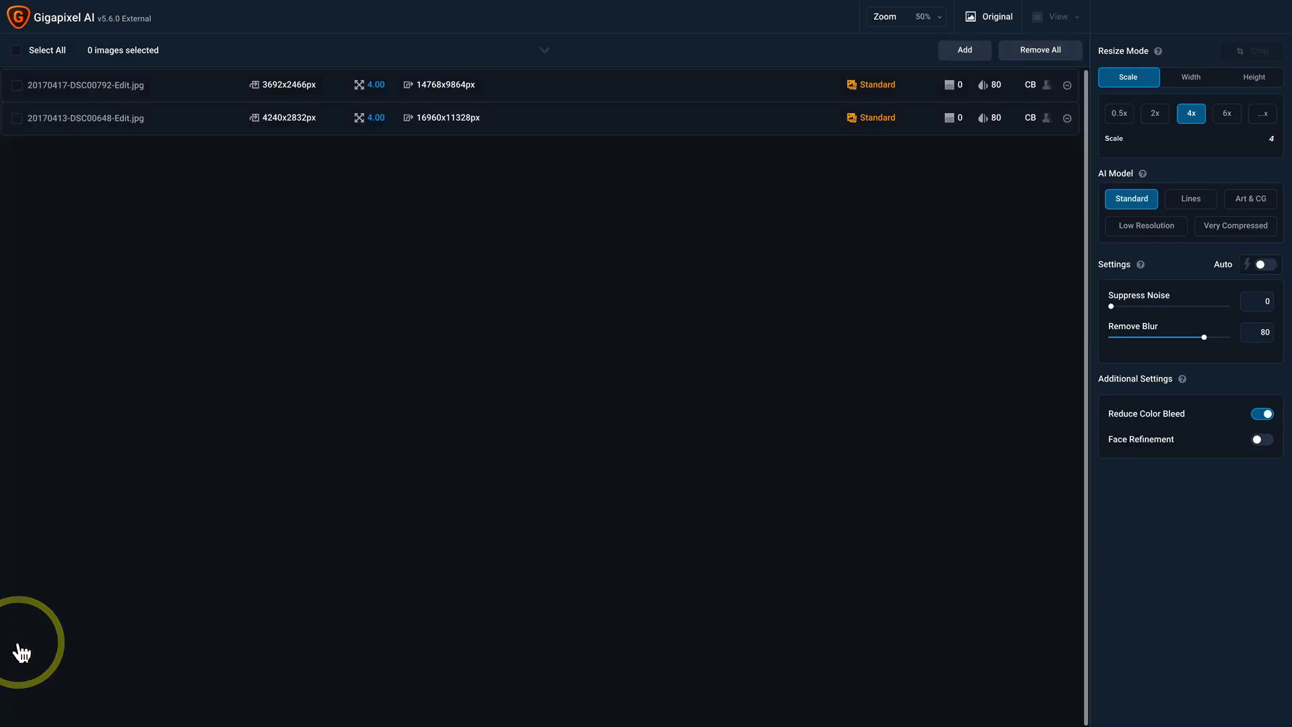
left_click(17, 85)
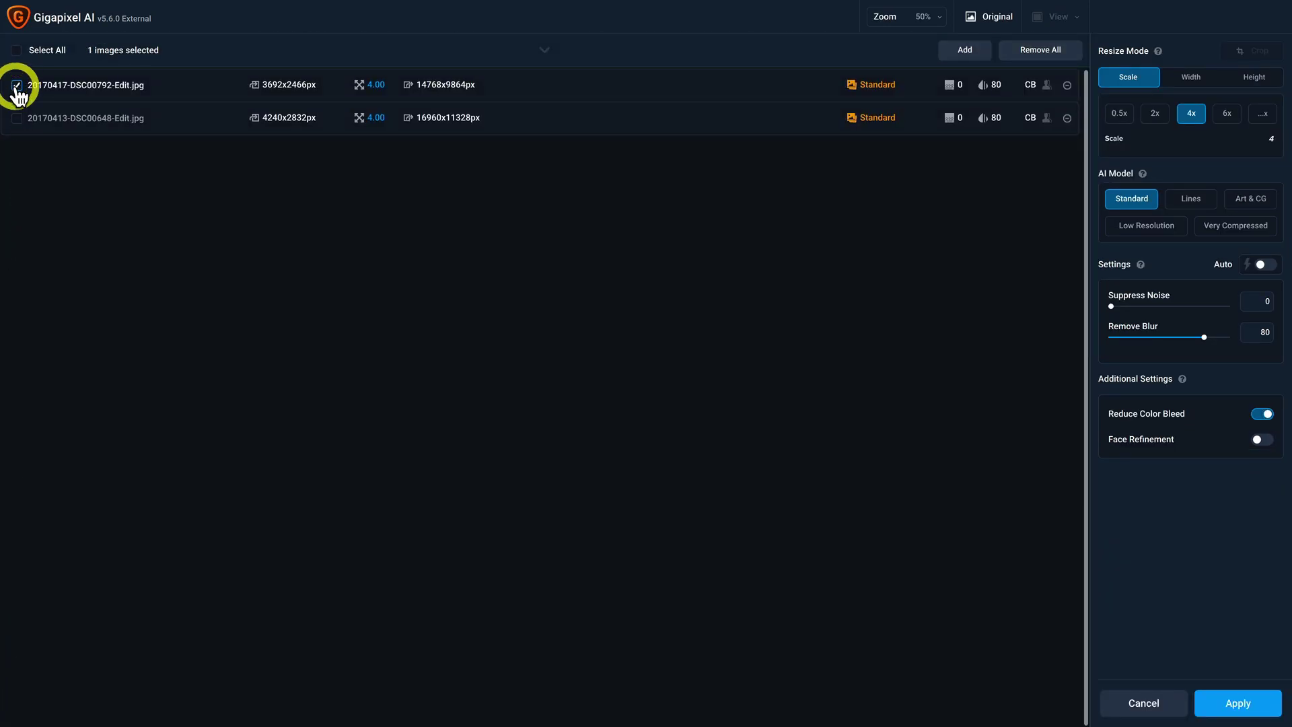
left_click(177, 84)
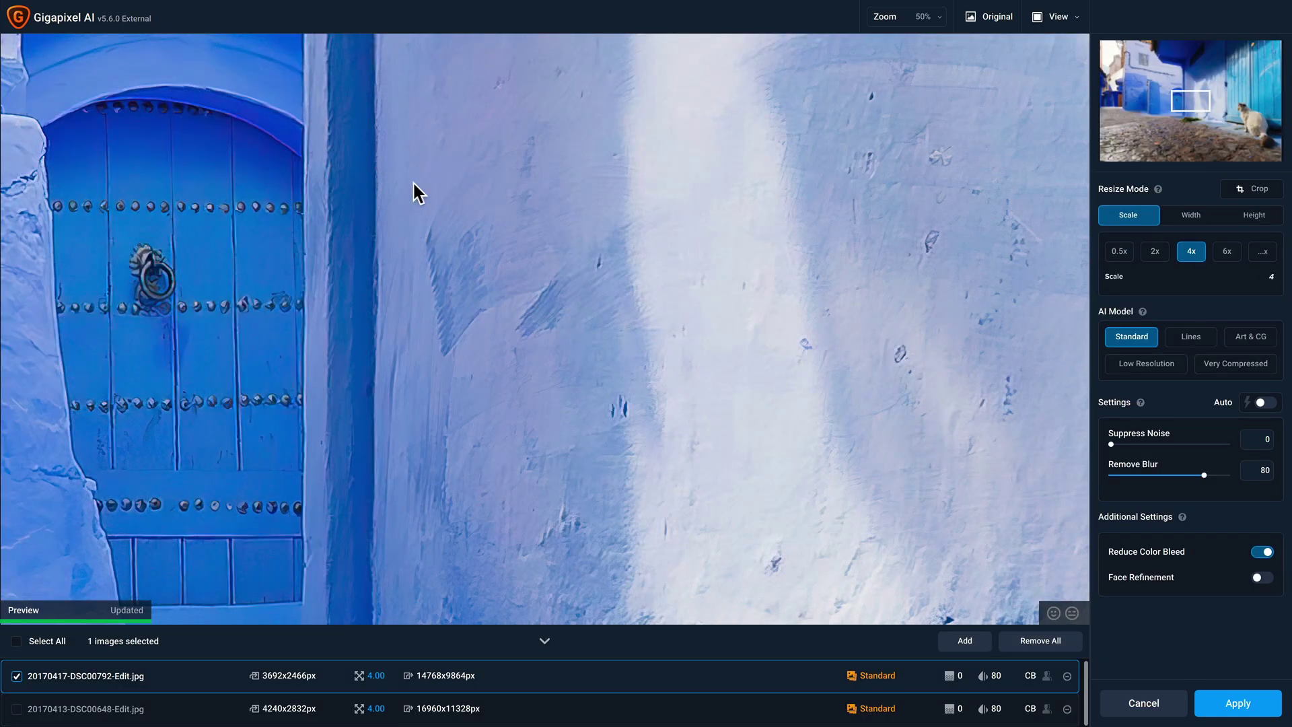
left_click(557, 708)
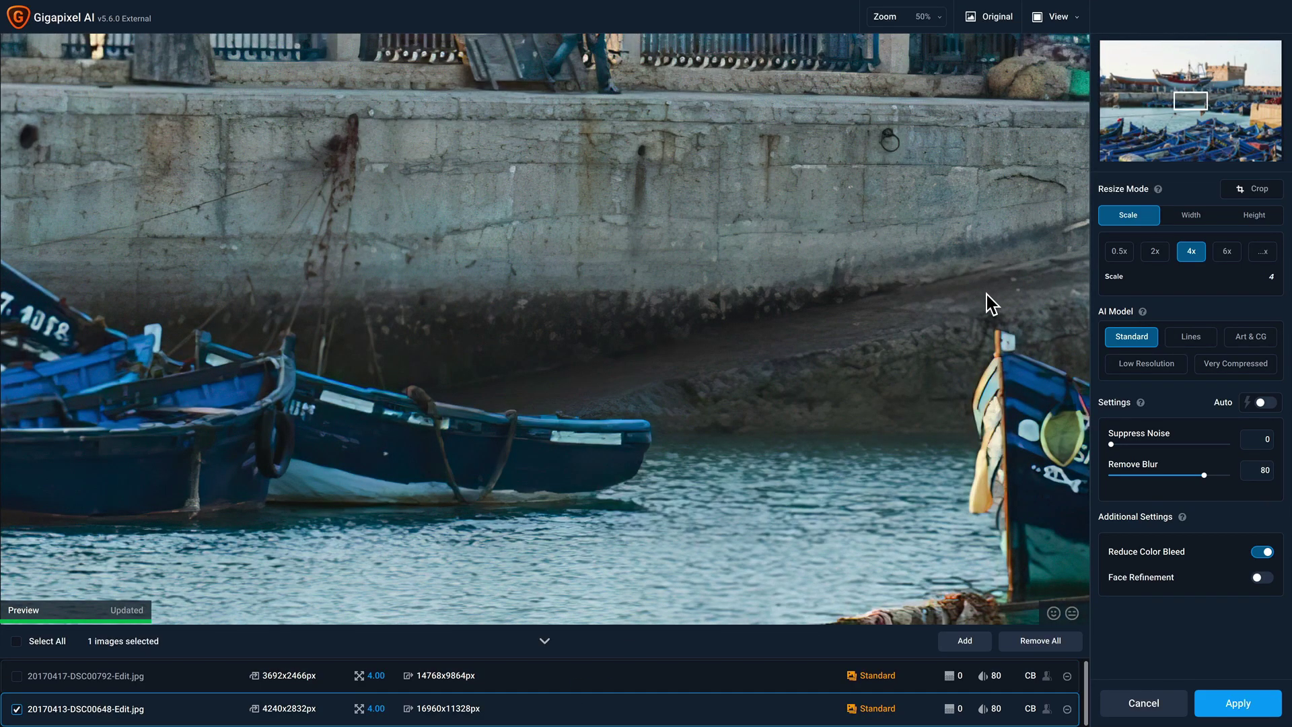
left_click(1157, 256)
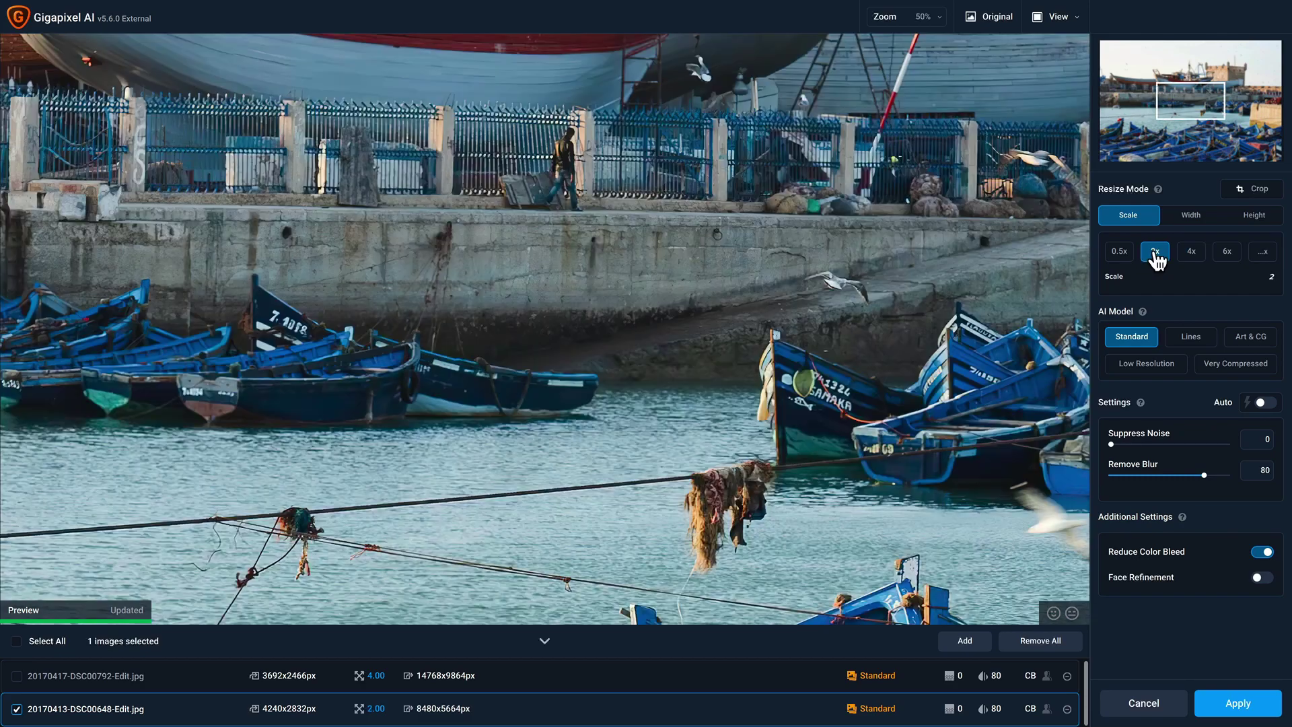
left_click(1146, 366)
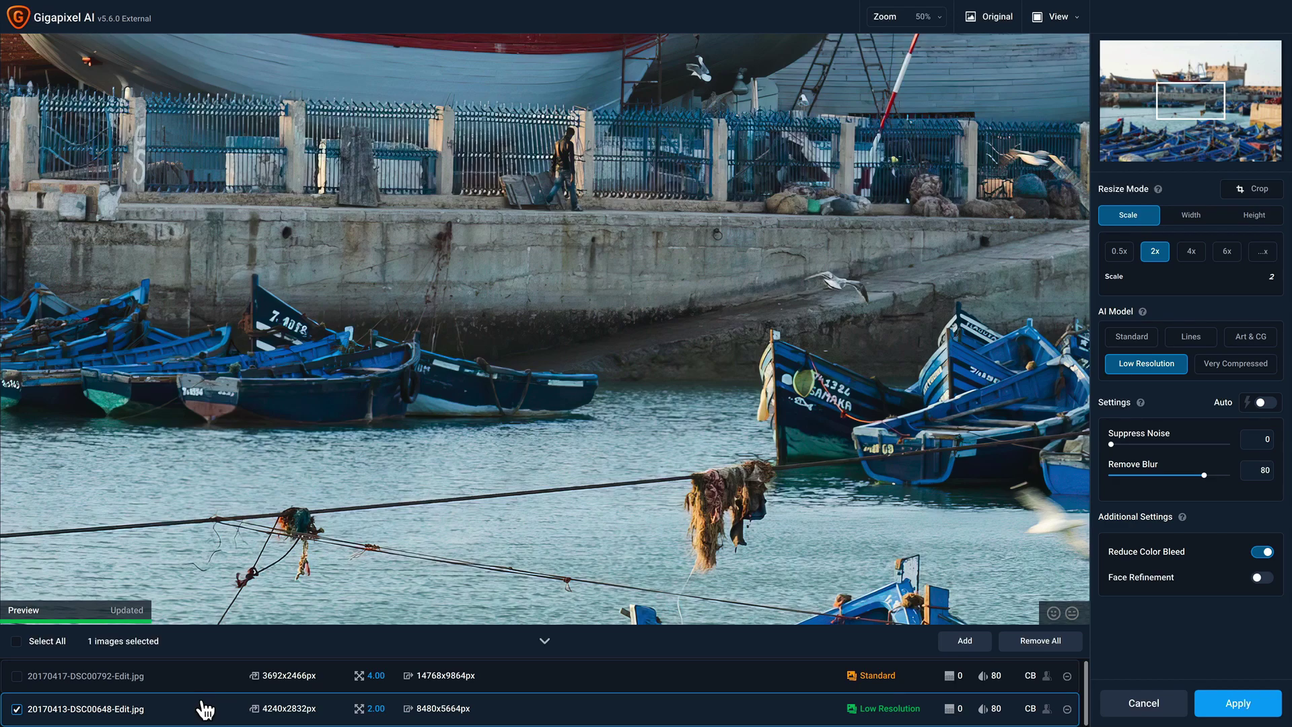
left_click(17, 644)
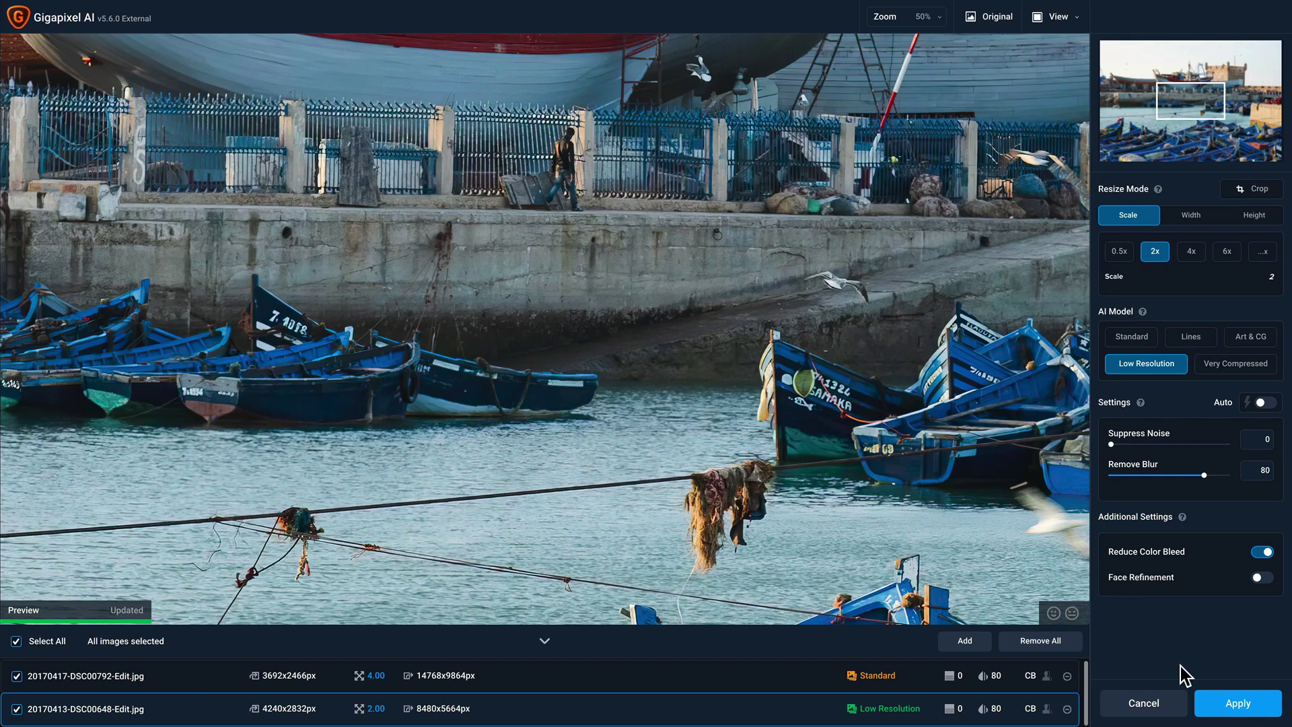
Process both images, then inspect the 48.0 MP boats and 145.7 MP cat Edit copies beside their originals
left_click(1237, 704)
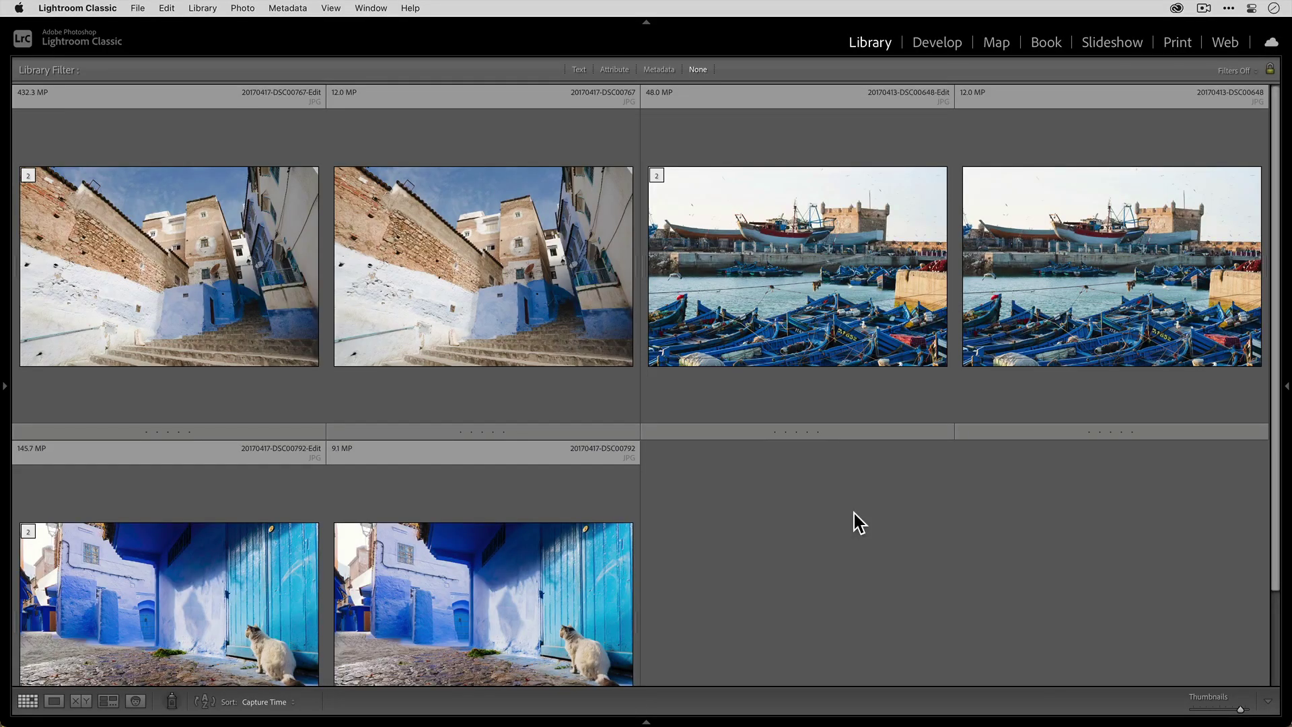
left_click(1035, 345)
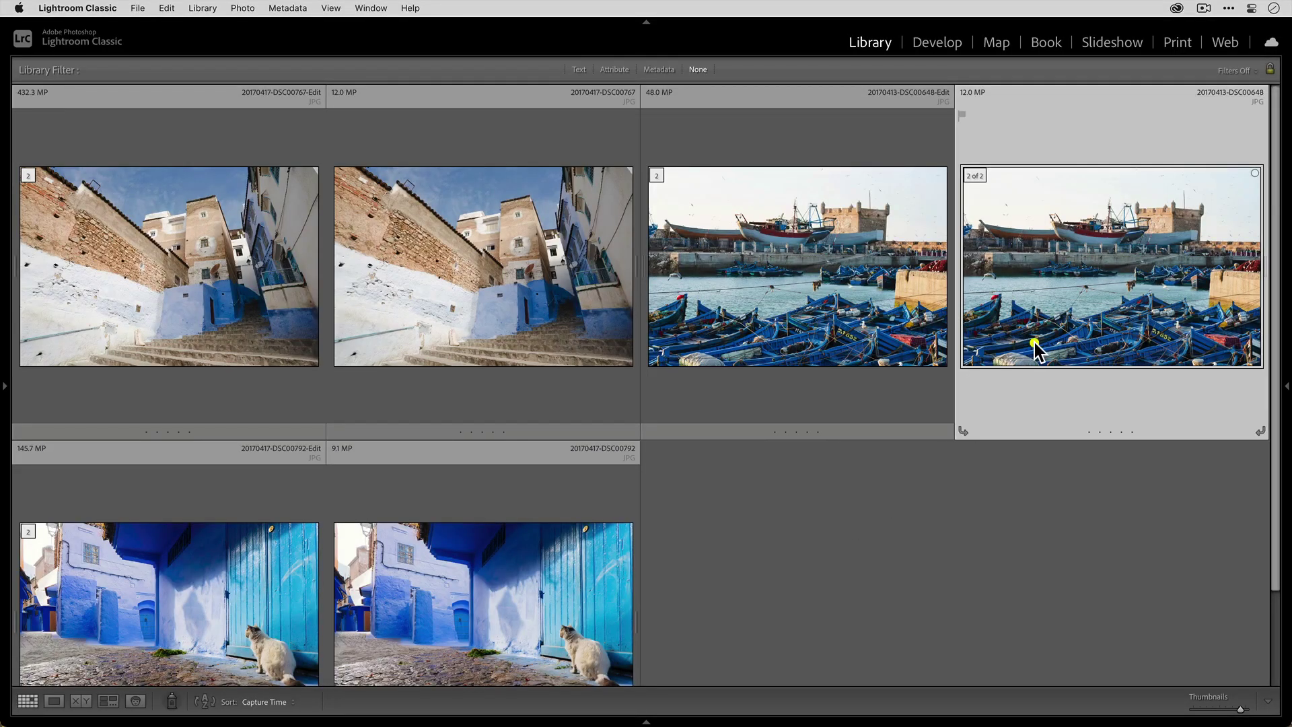
left_click(812, 307)
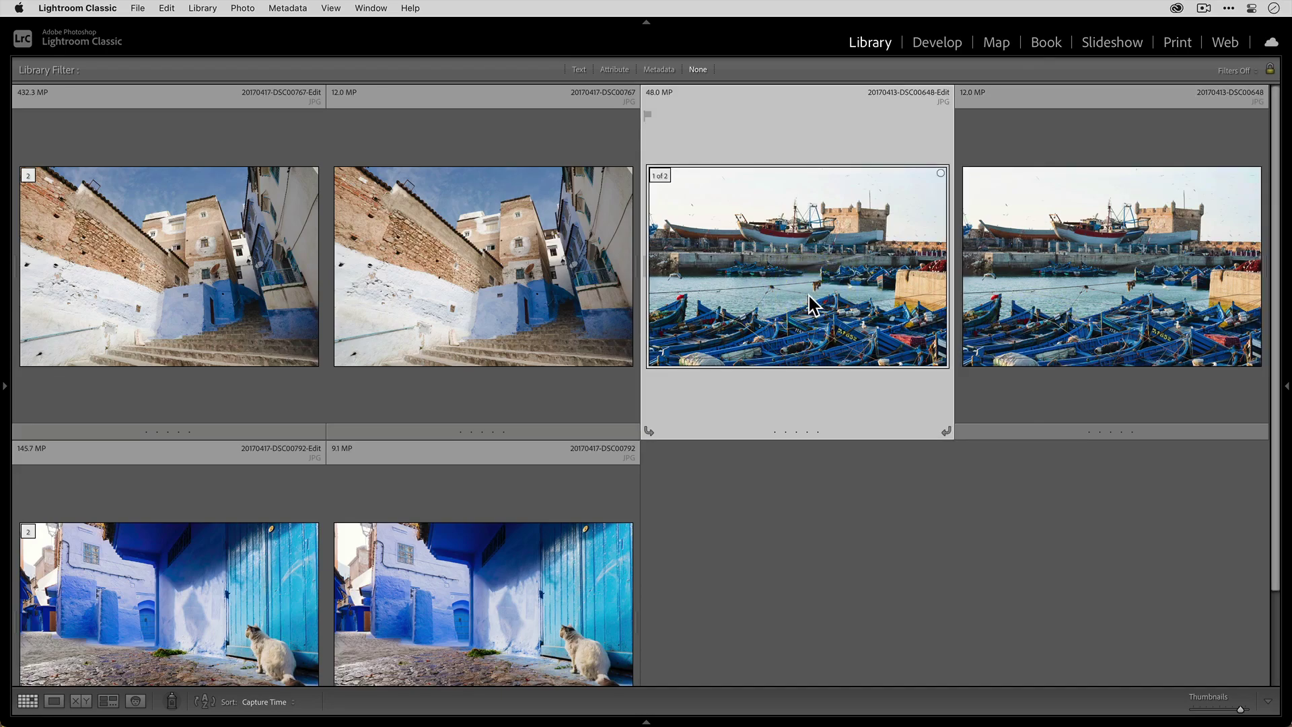
scroll(811, 304, "down", 3)
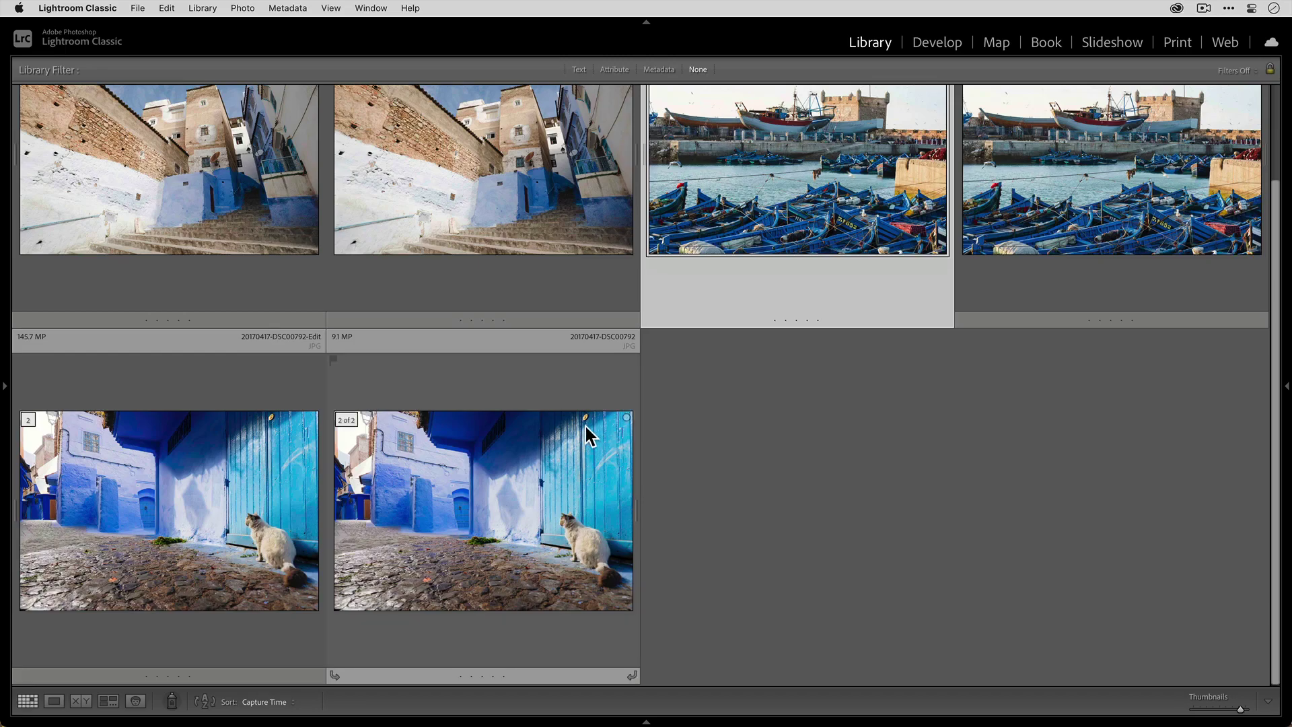
left_click(498, 513)
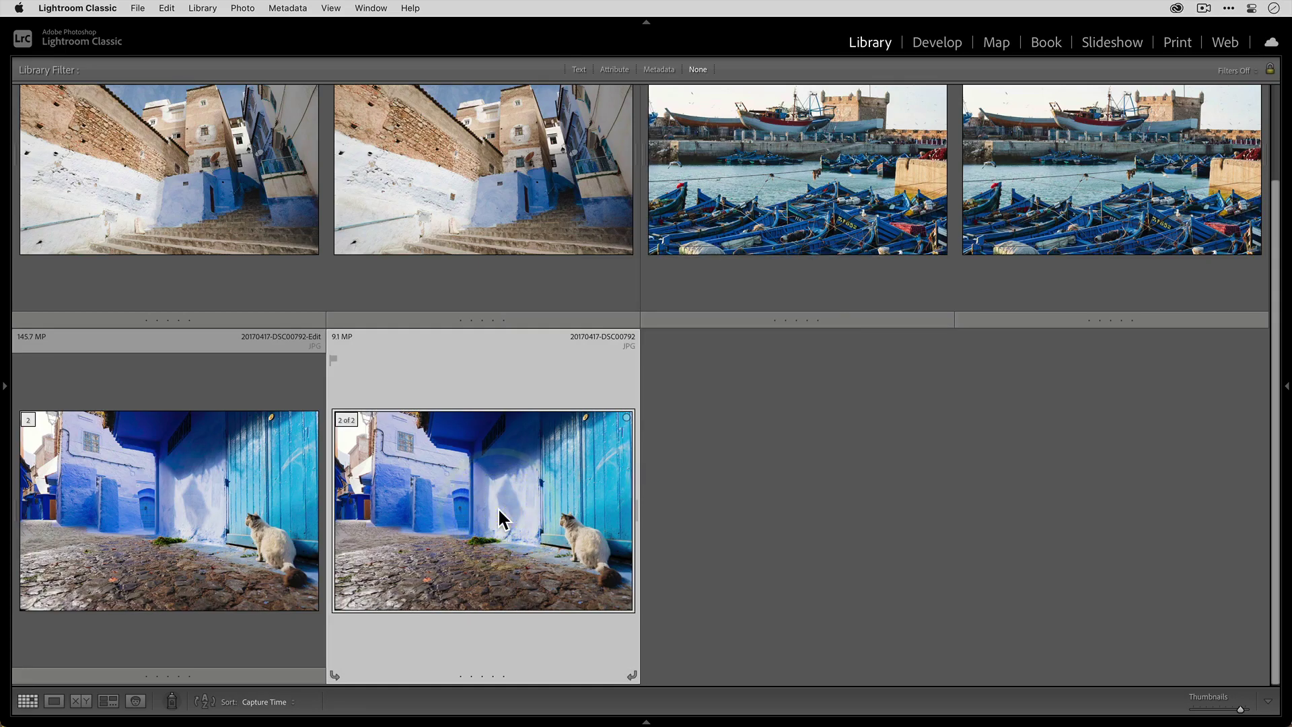
left_click(171, 528)
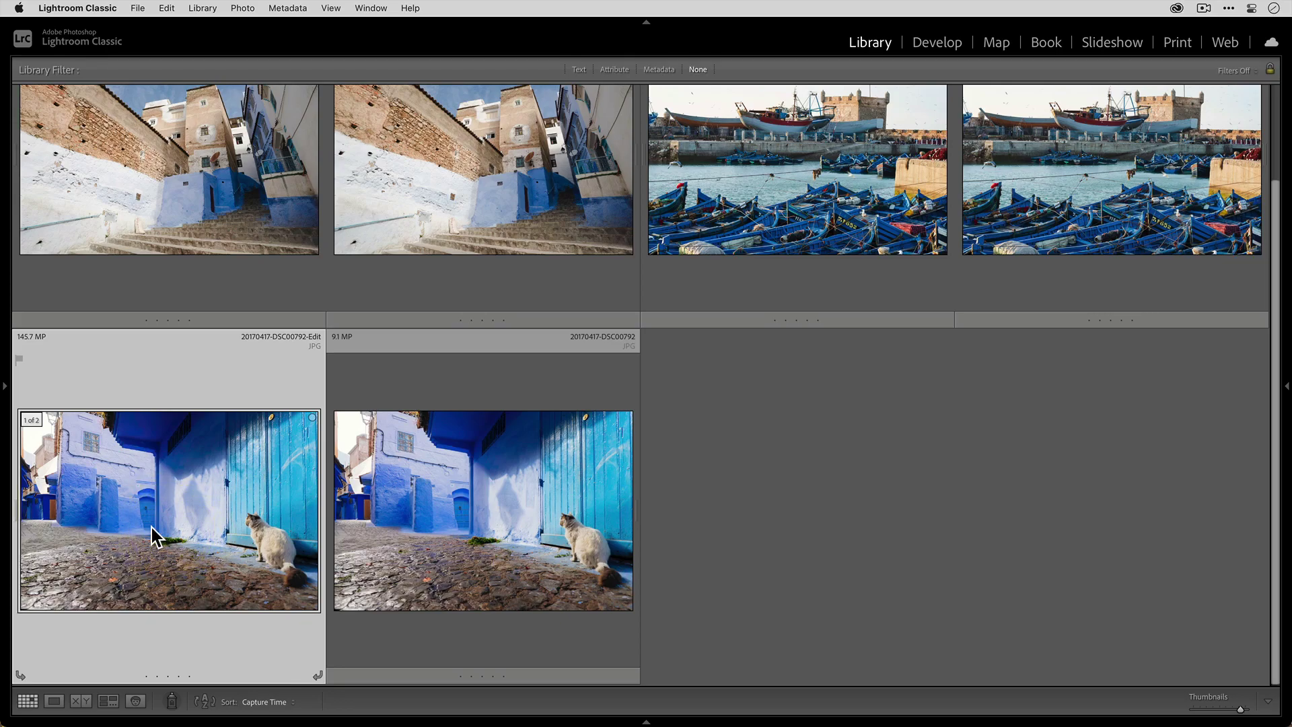